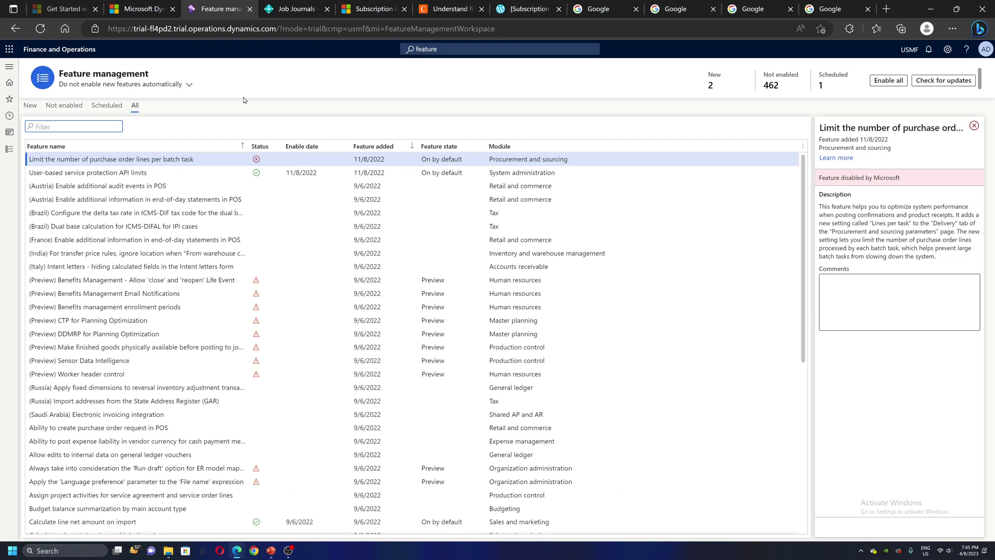
Filter the feature list by the name "revenue" and view the details of the Revenue recognition feature
type("revenue")
key("ctrl+a")
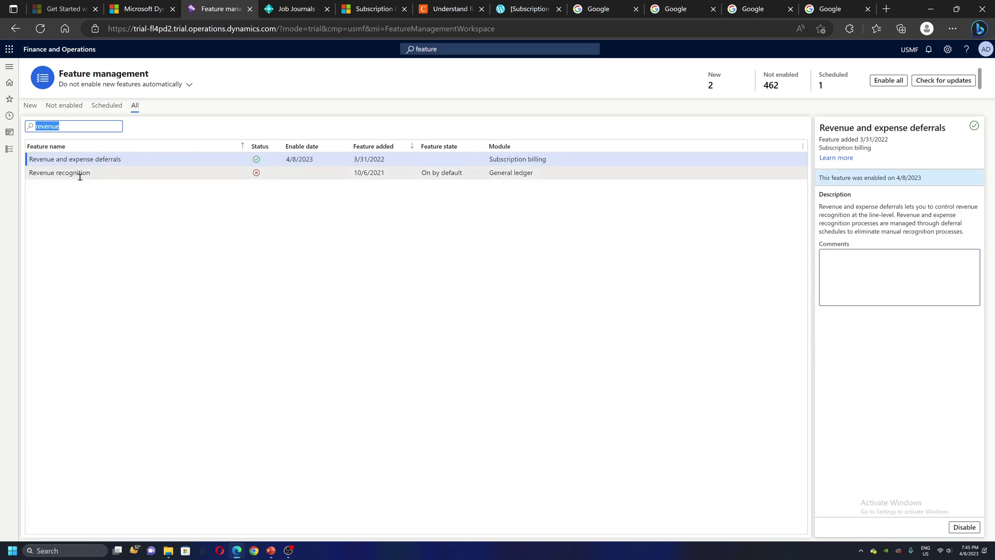
left_click(85, 173)
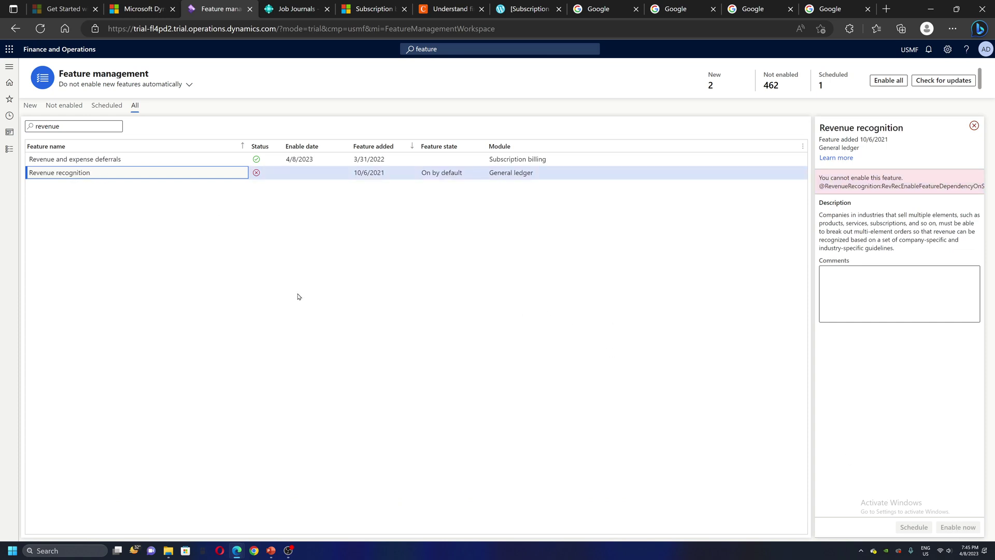
Filter the features by module "subscription billing" and view the details of Subscription billing and Revenue and expense deferrals
left_click(63, 128)
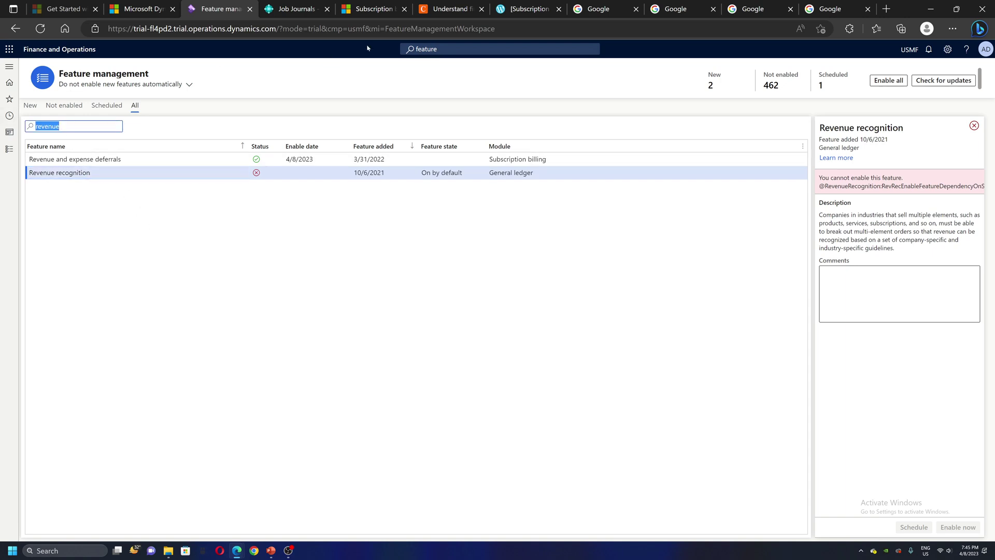
type("subs")
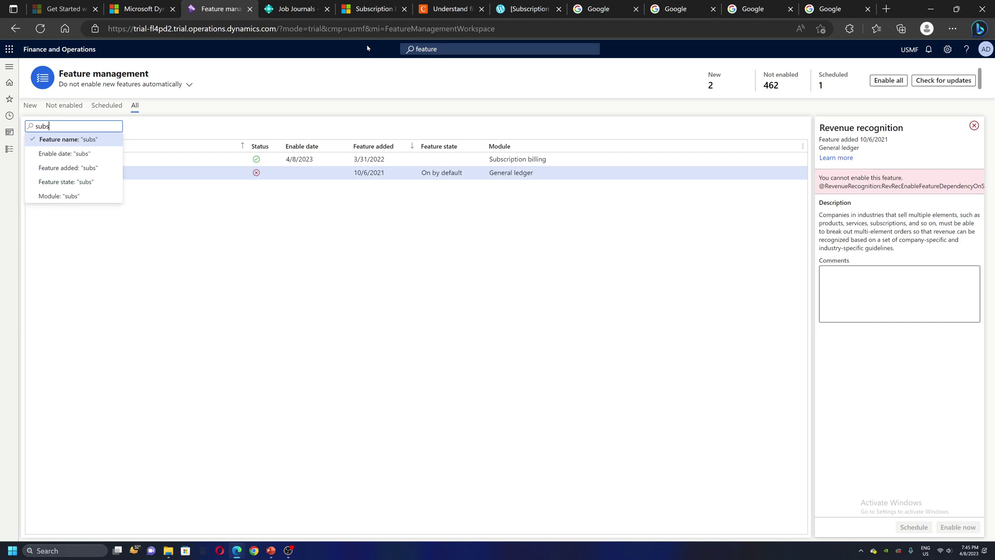
type("crition billing")
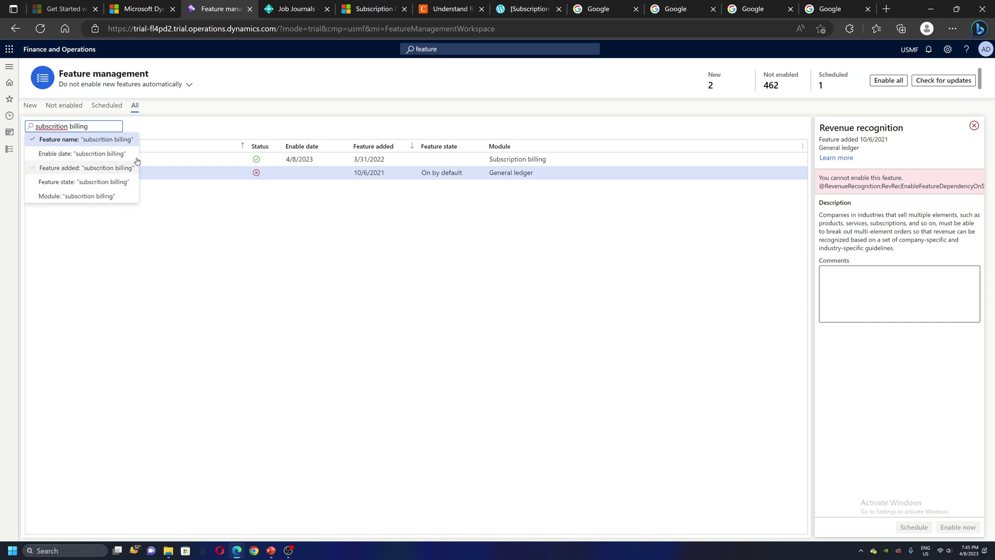
key("BackSpace")
key("BackSpace")
key("BackSpace")
key("BackSpace")
key("BackSpace")
key("BackSpace")
key("BackSpace")
key("BackSpace")
key("BackSpace")
key("BackSpace")
key("BackSpace")
key("BackSpace")
key("BackSpace")
key("BackSpace")
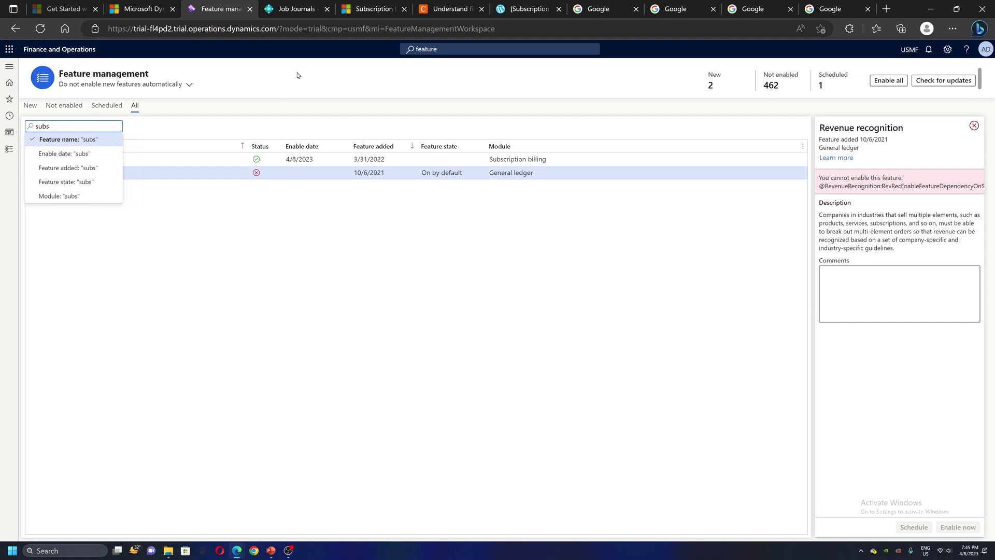
type("ription billing")
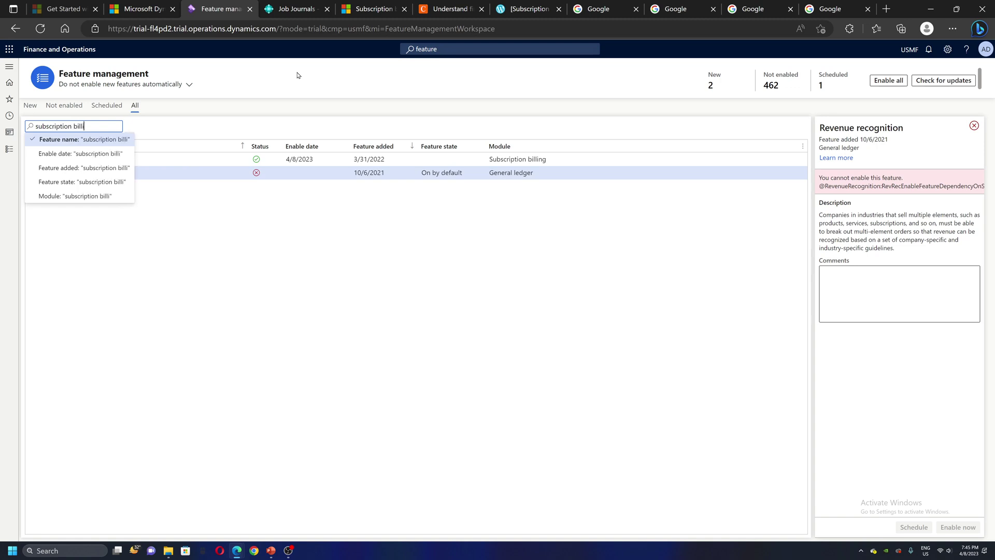
left_click(112, 199)
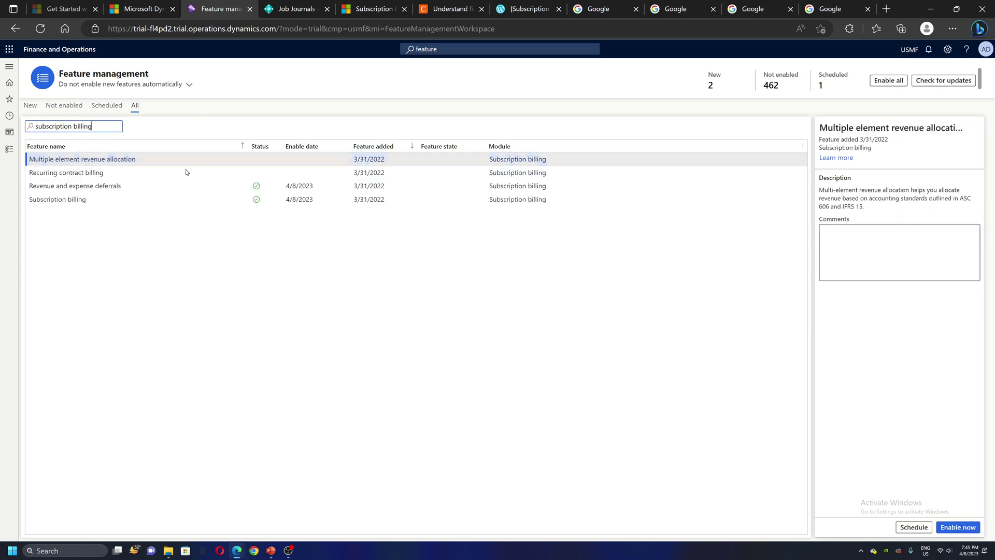
left_click(60, 202)
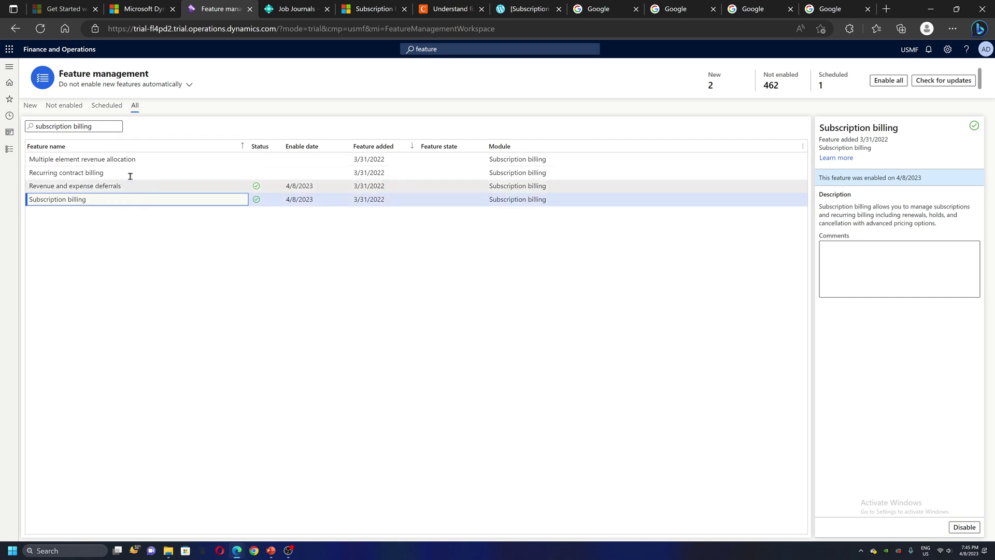
left_click(107, 189)
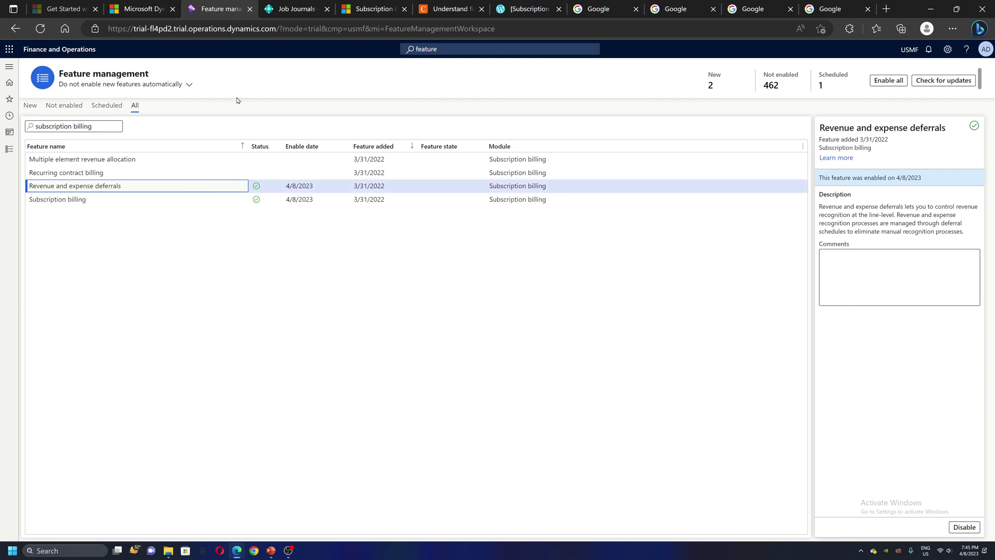
Switch to PowerPoint, present the feature management slide and the service item slide, and end the slide show
left_click(271, 550)
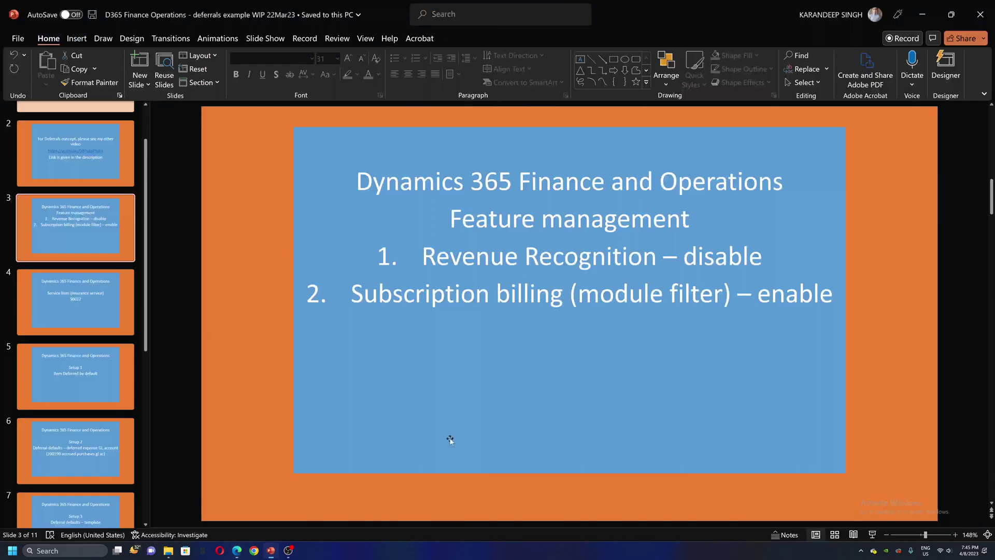
key("shift+F5")
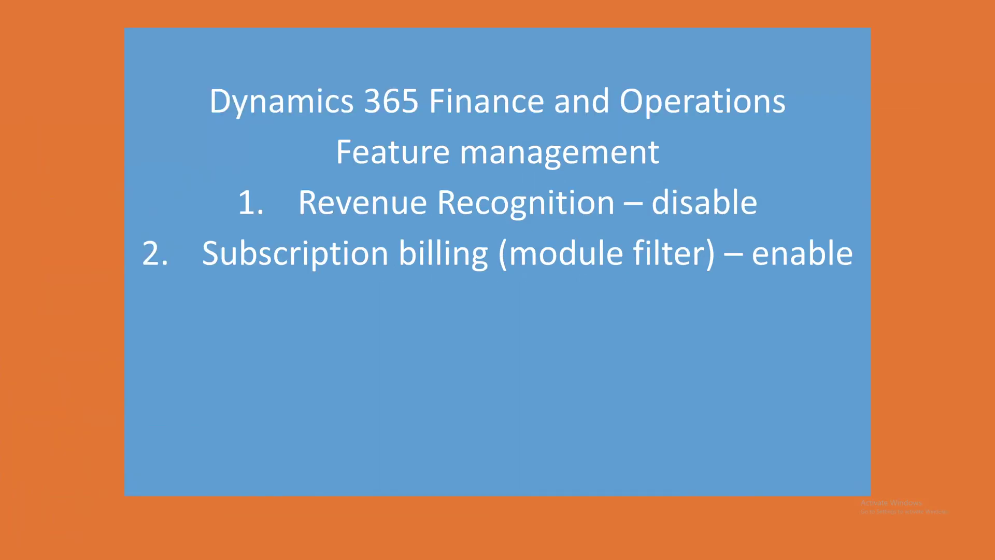
key("Right")
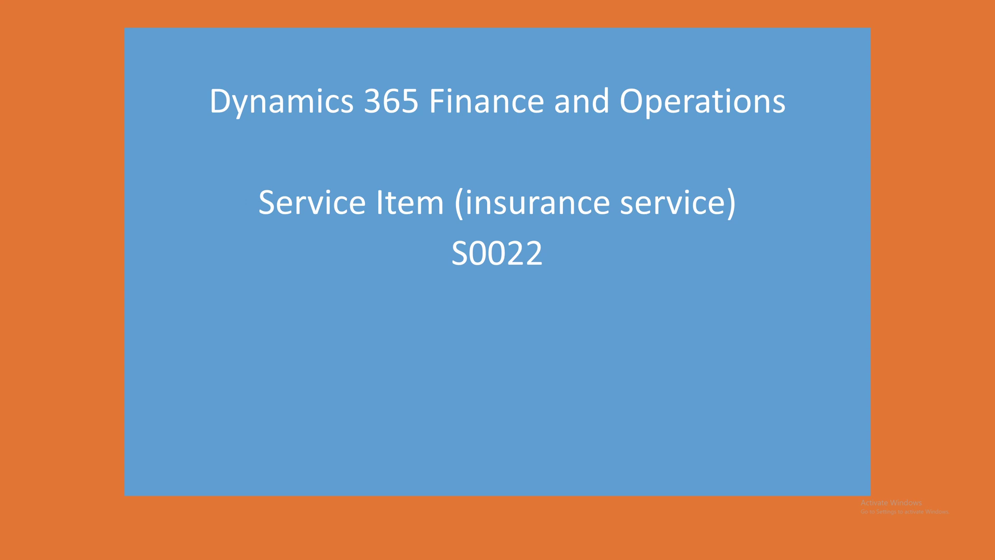
key("Escape")
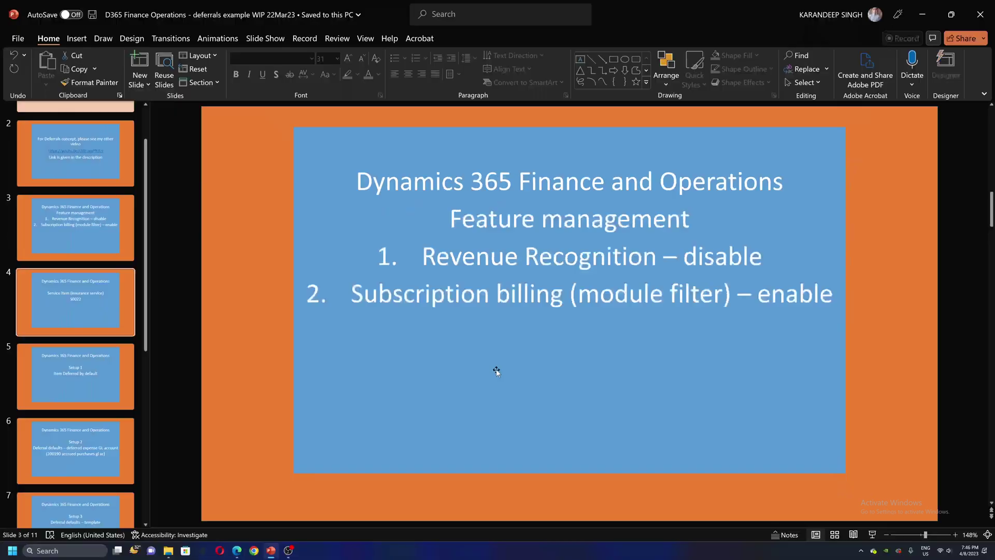
Switch back to Finance and Operations in Edge and open the released product S0022 from Product information management
left_click(237, 550)
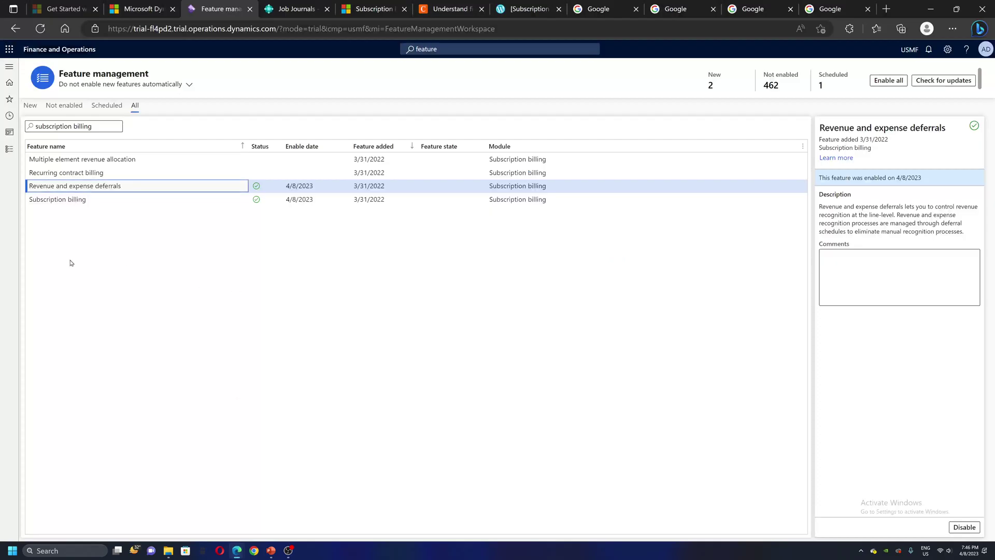
left_click(9, 150)
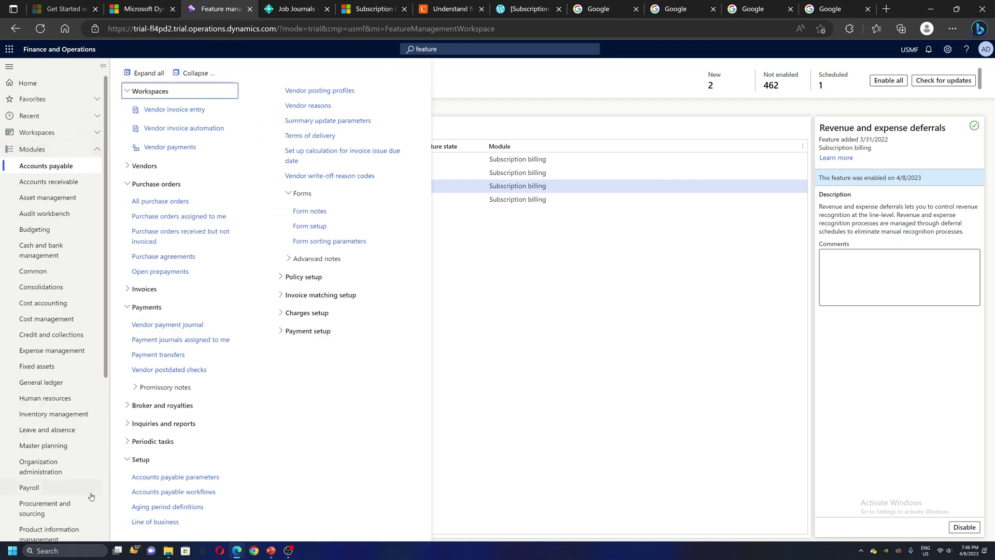
left_click(61, 530)
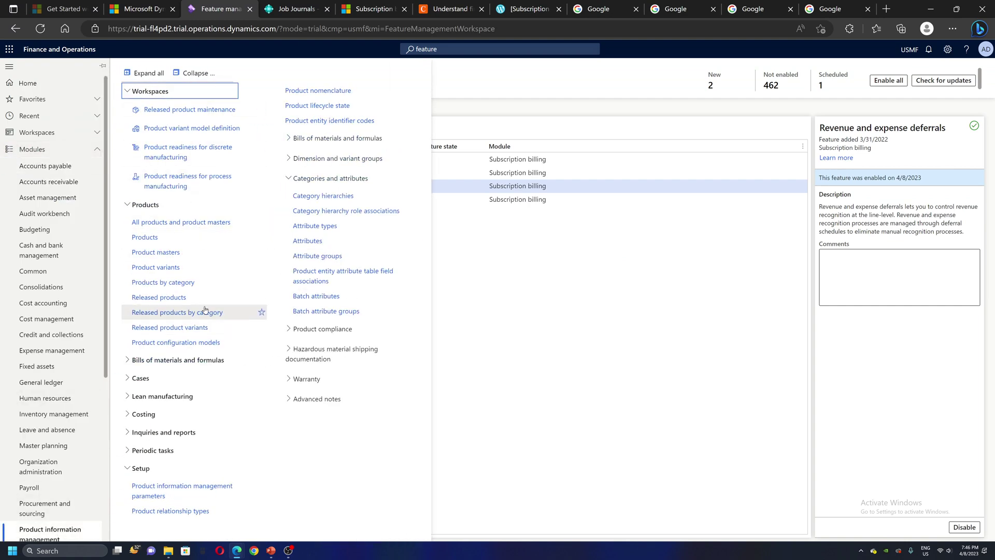
left_click(177, 296)
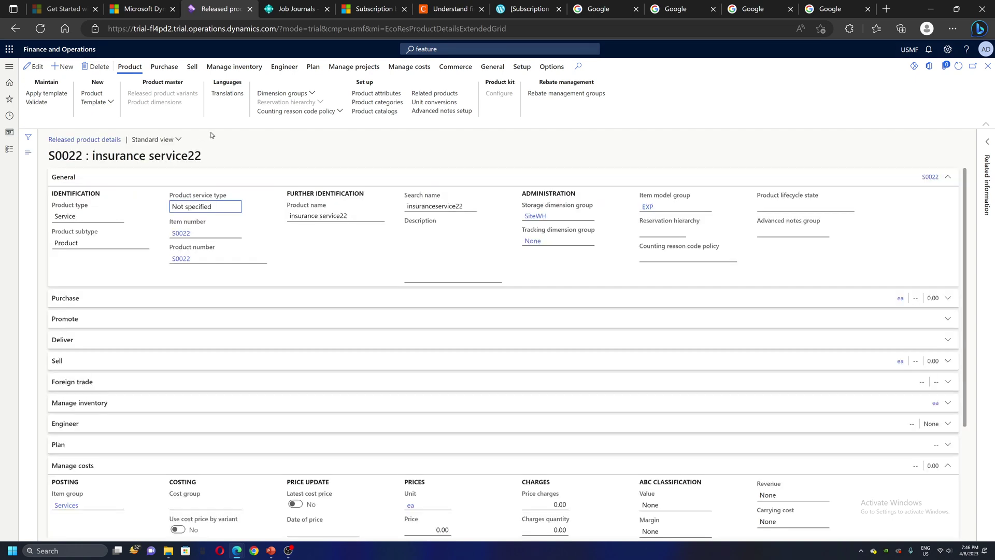
Put released product S0022 in edit mode and review its product type and the item group under Manage costs
left_click(37, 66)
left_click(99, 217)
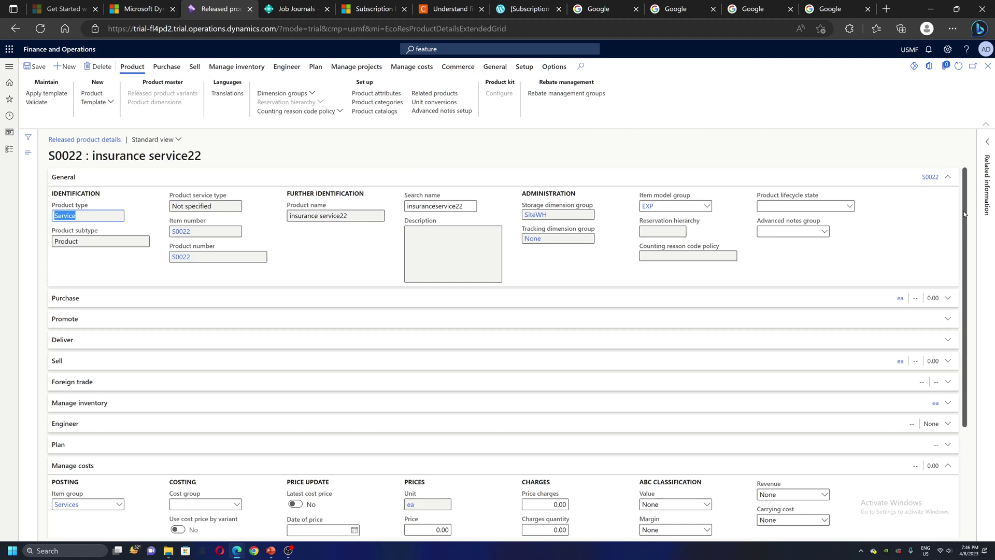
left_click_drag(964, 214, 958, 340)
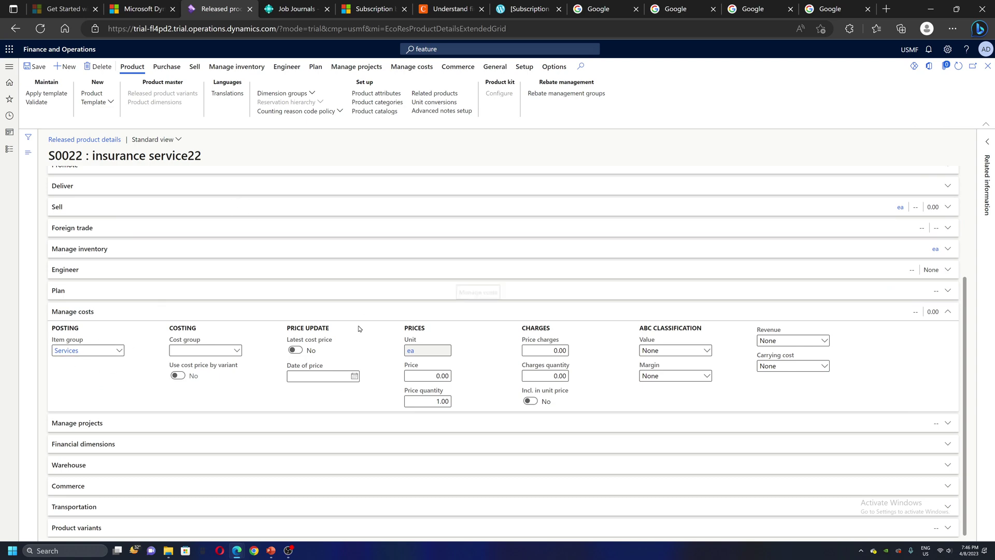
Switch to PowerPoint, present the slides from the service item through Setup 3, and end the slide show
left_click(271, 550)
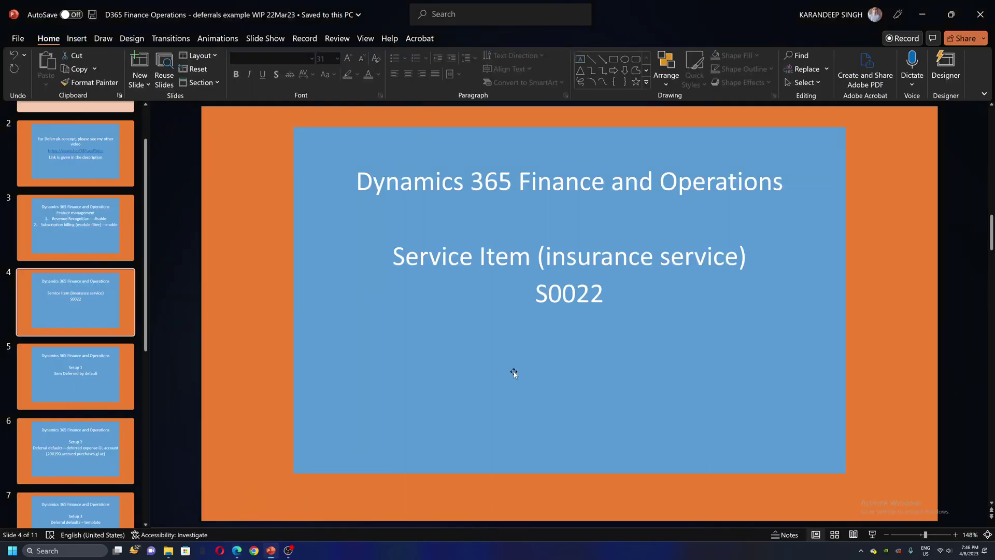
key("shift+F5")
key("Right")
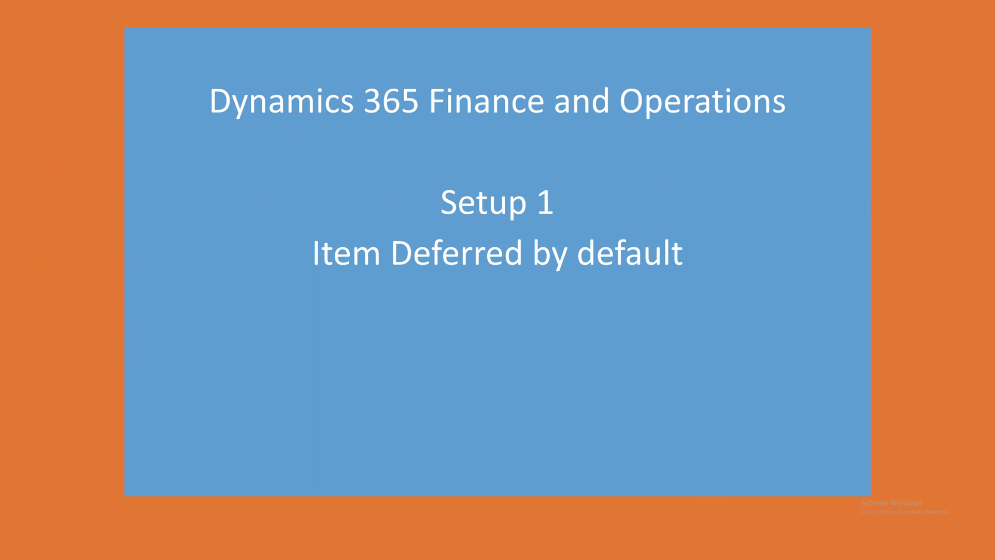
key("Right")
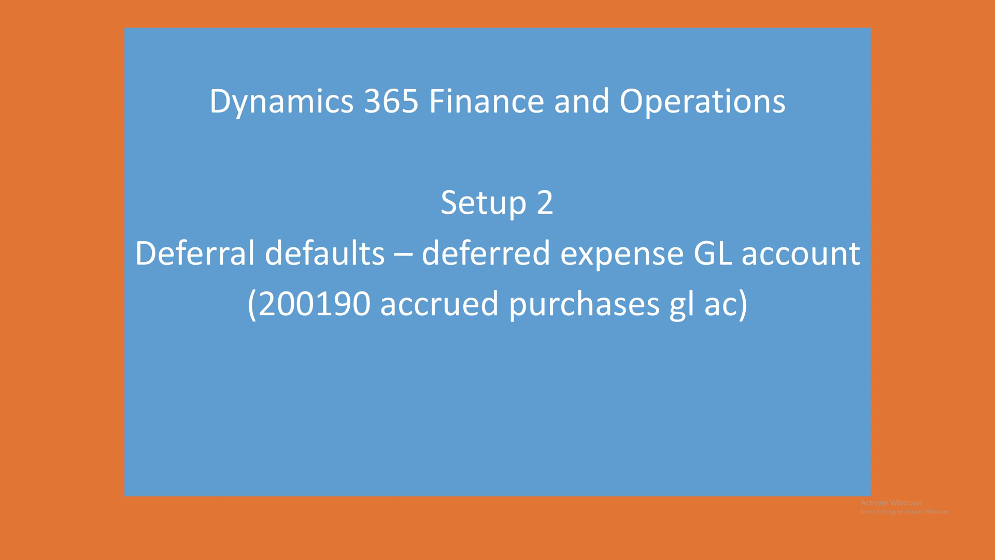
key("Right")
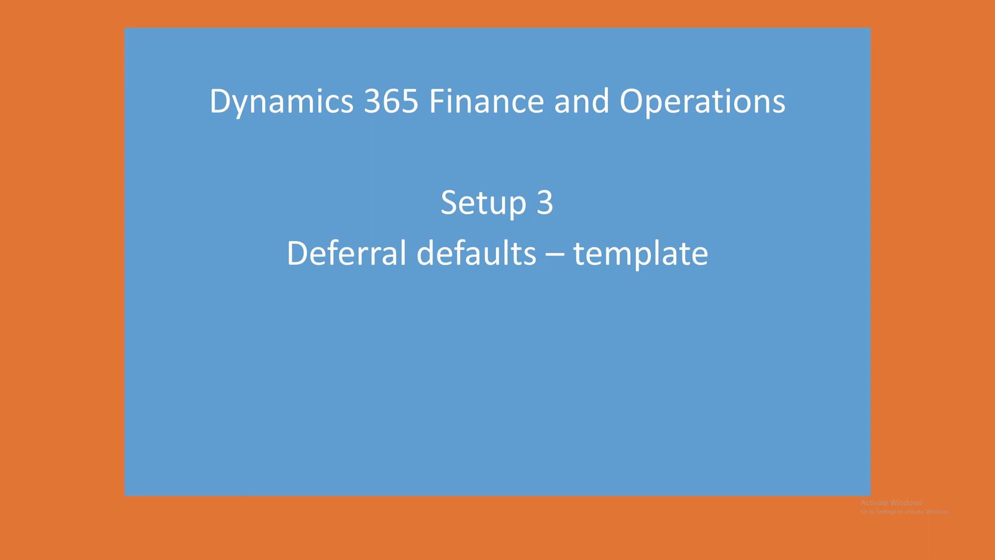
key("Escape")
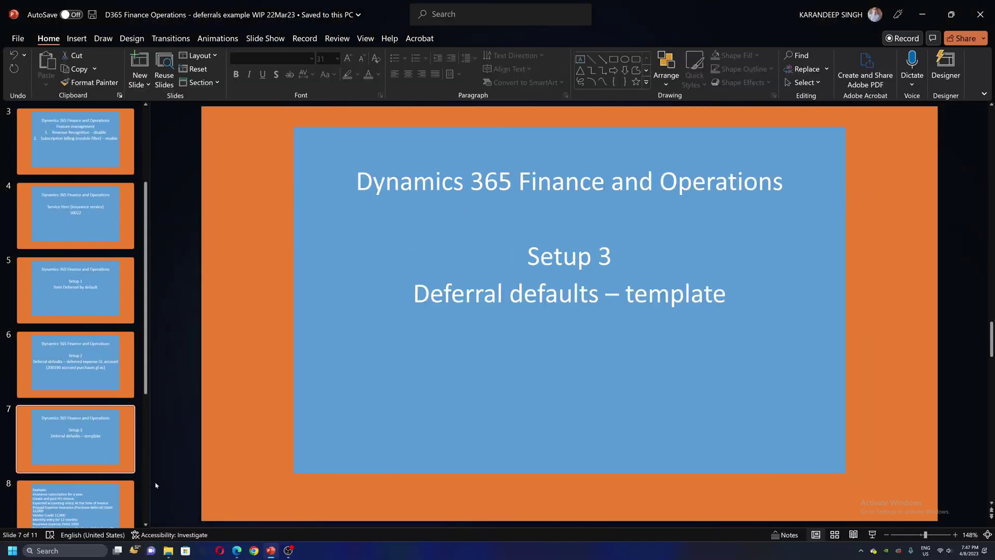
Return to Finance and Operations in Edge and view the purchasing entries of Items deferred by default under Subscription billing
left_click(236, 550)
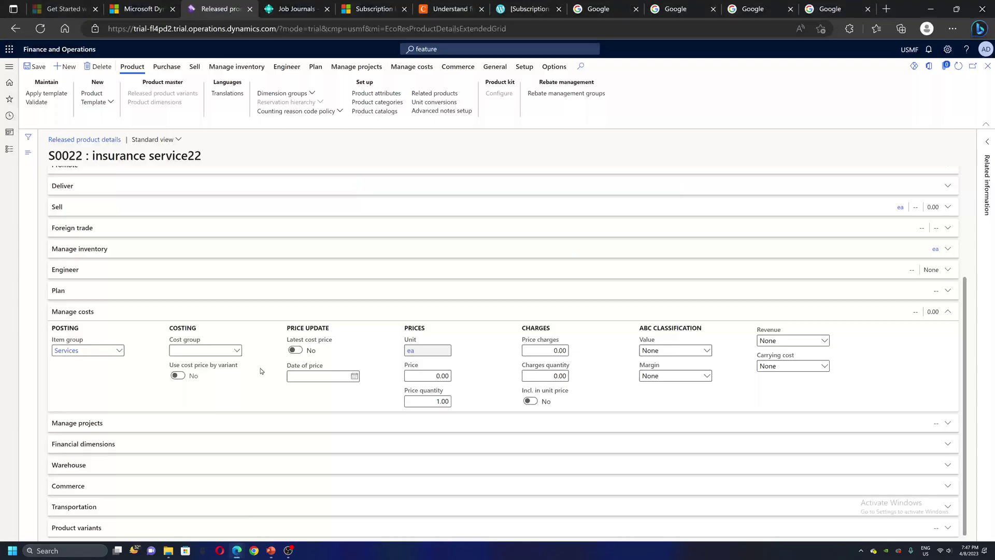
left_click(9, 153)
scroll(93, 361, "down", 5)
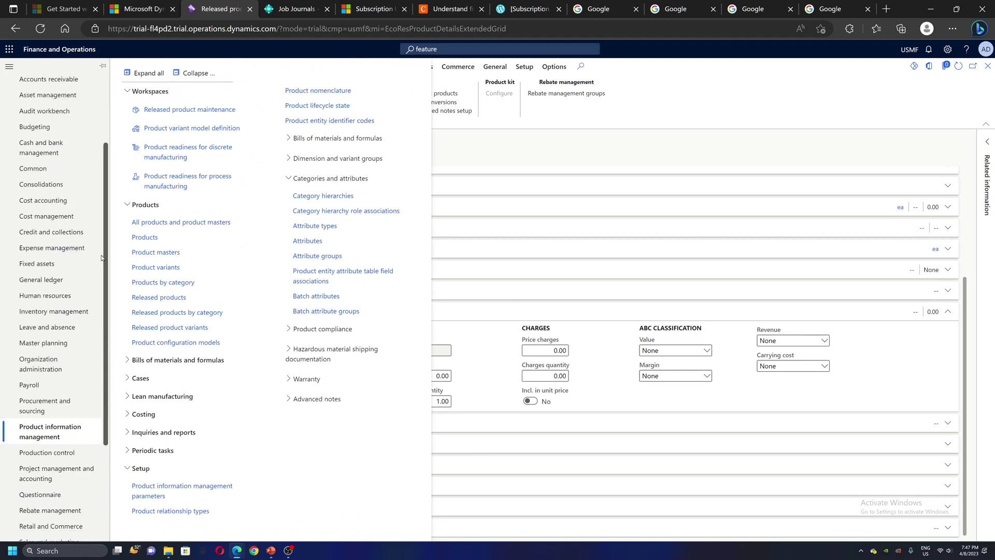
left_click(51, 429)
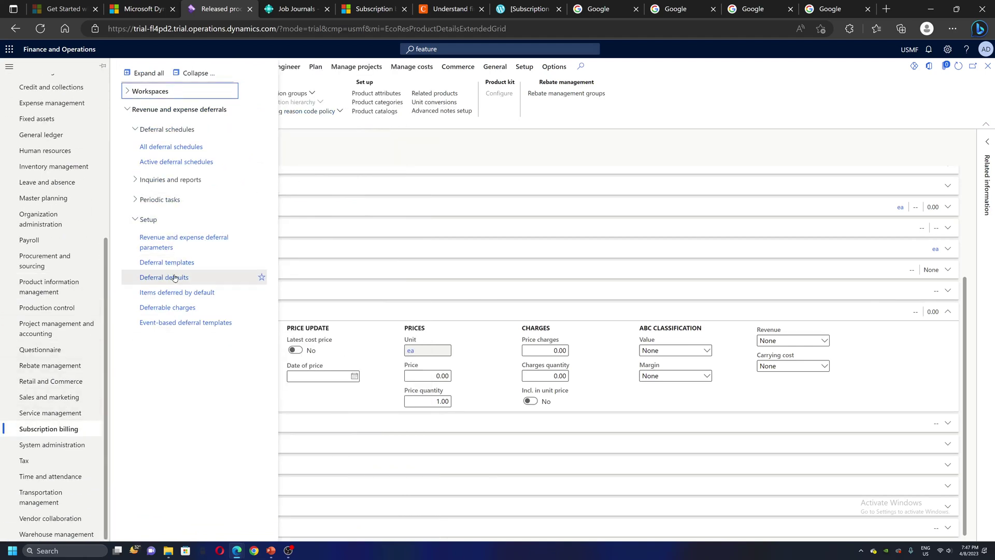
left_click(169, 294)
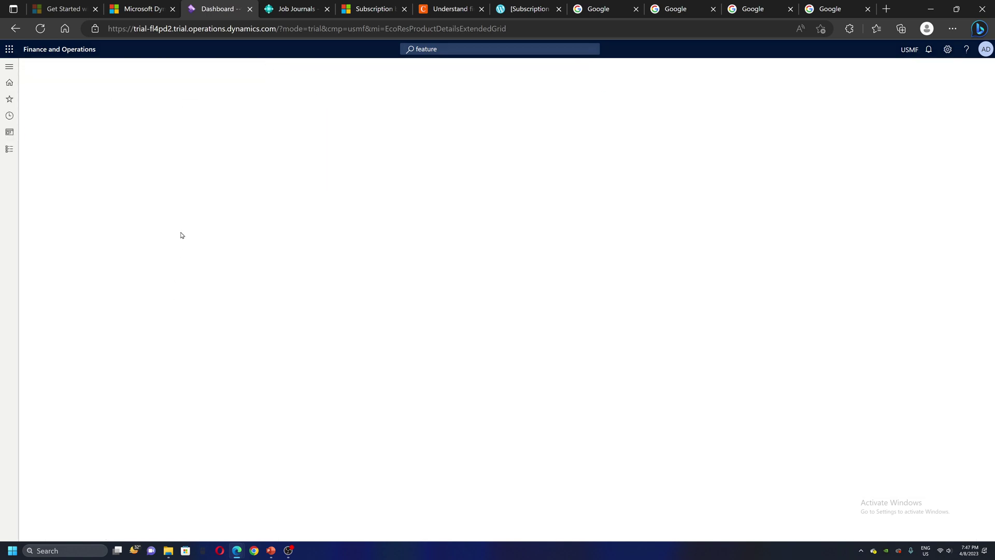
left_click(106, 118)
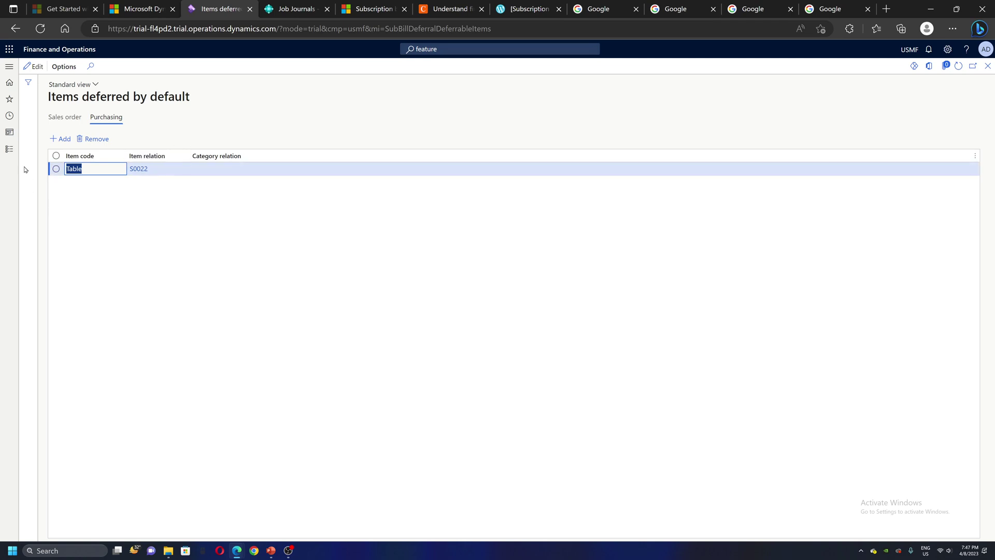
Open Deferral defaults for purchasing and check the deferred expense main account and the template assignment
left_click(9, 149)
left_click(189, 279)
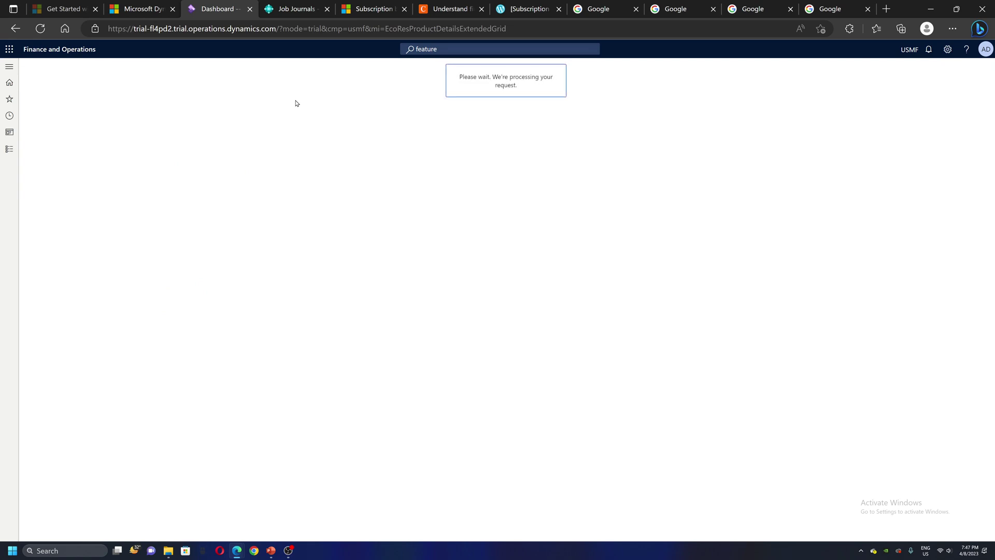
left_click(106, 118)
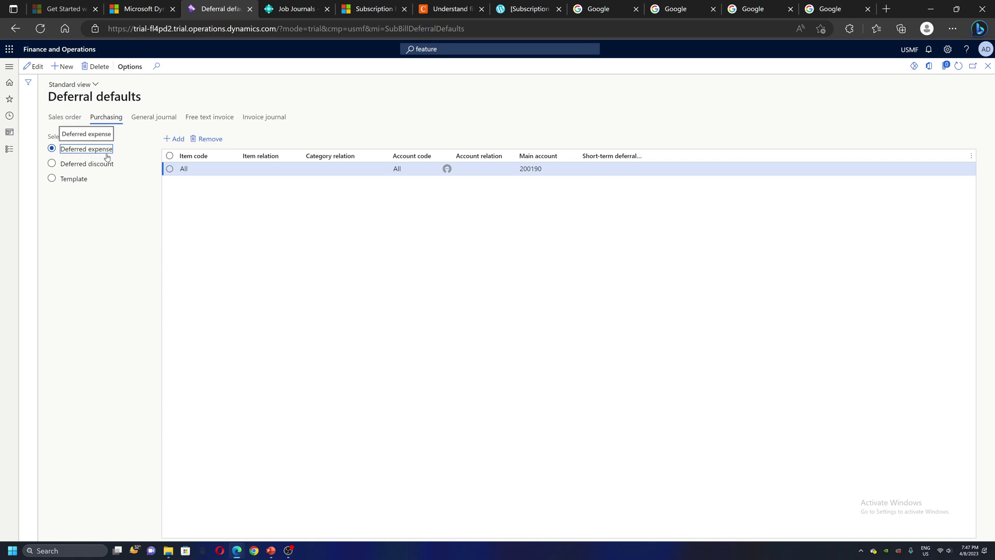
left_click(560, 168)
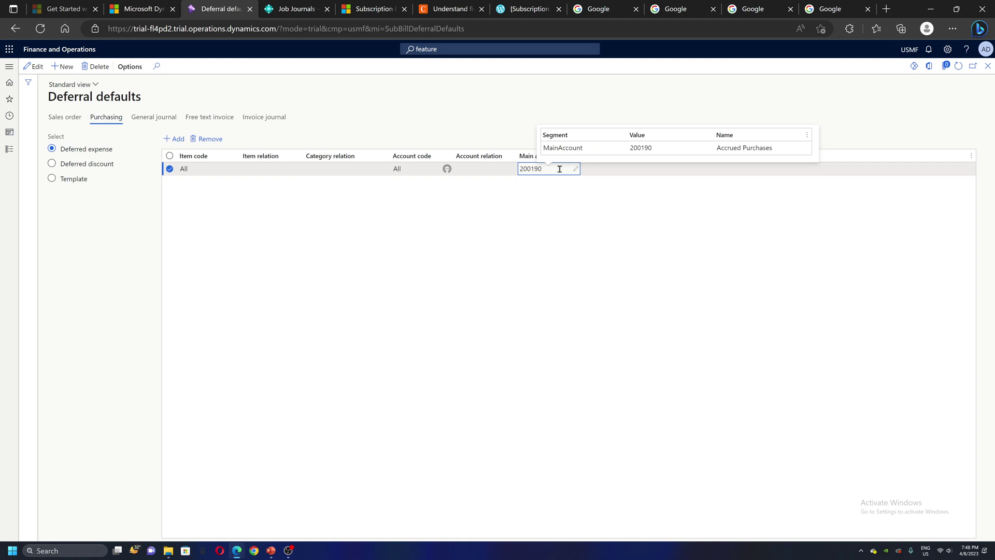
left_click(73, 178)
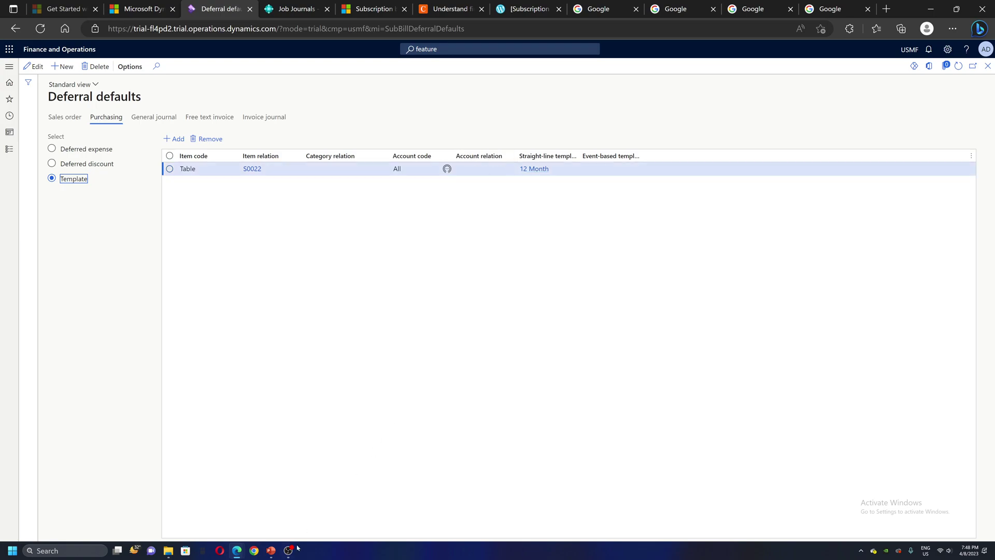
Switch to PowerPoint and present the slides from Setup 3 to the insurance subscription example
key("alt+Tab")
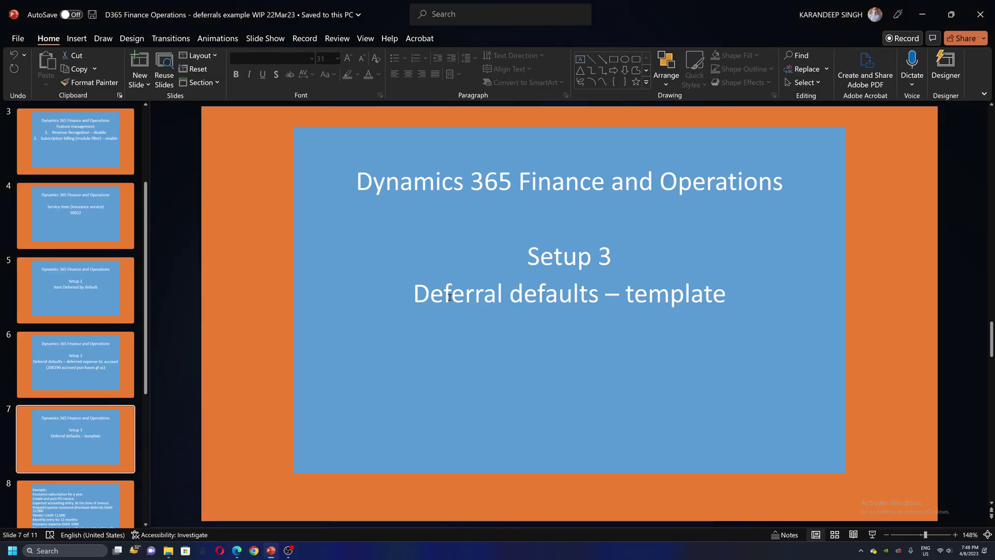
key("shift+F5")
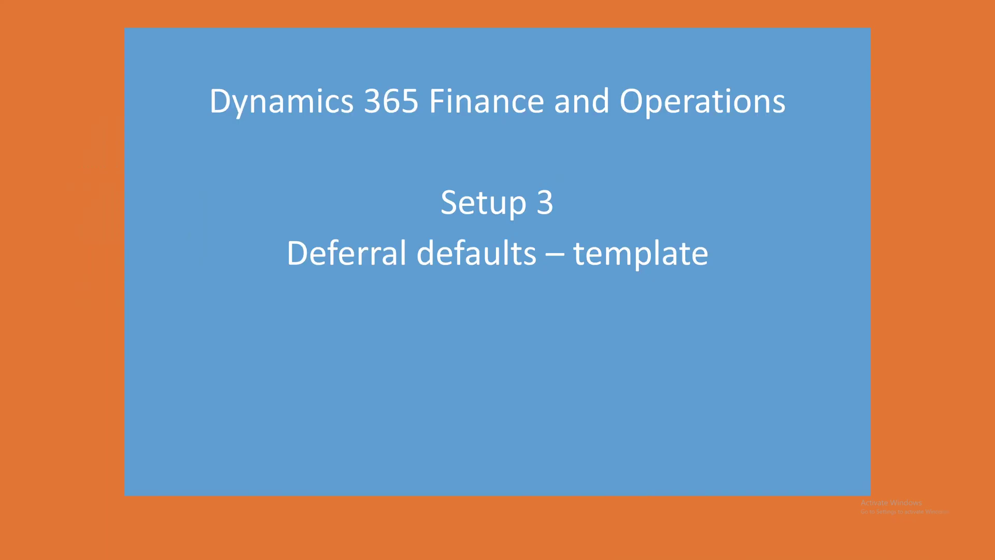
key("Right")
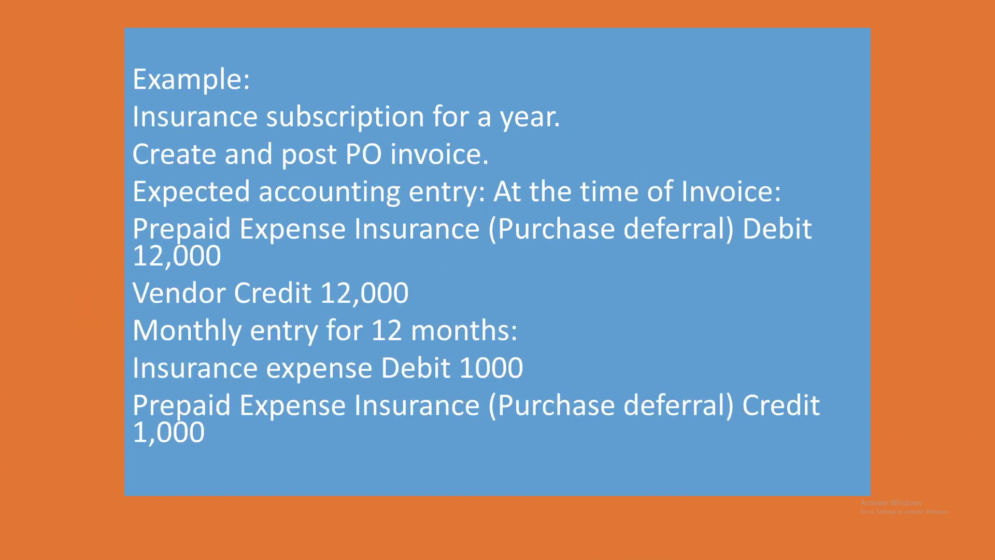
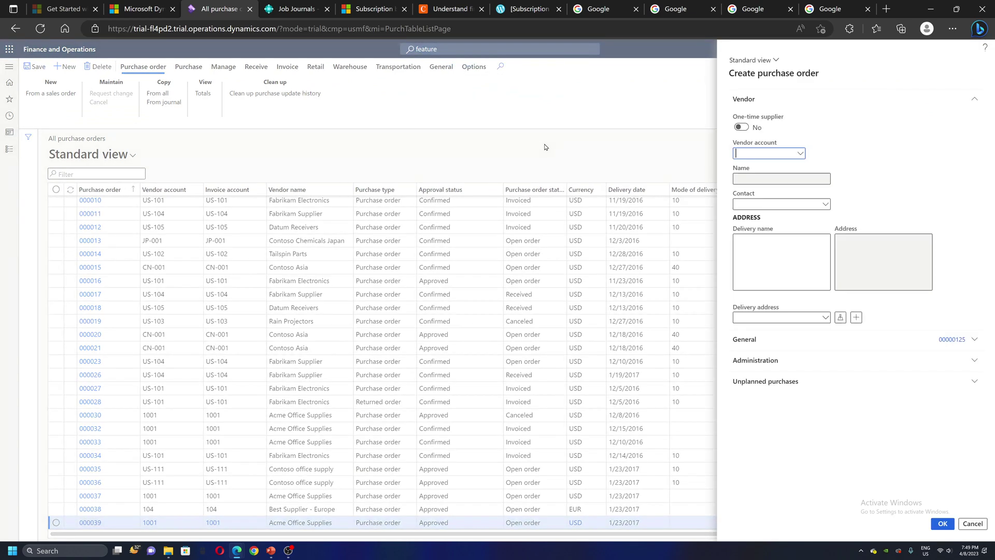
Fill the new purchase order with Ade Supply Company's vendor account, site 1 and warehouse 11
type("1003")
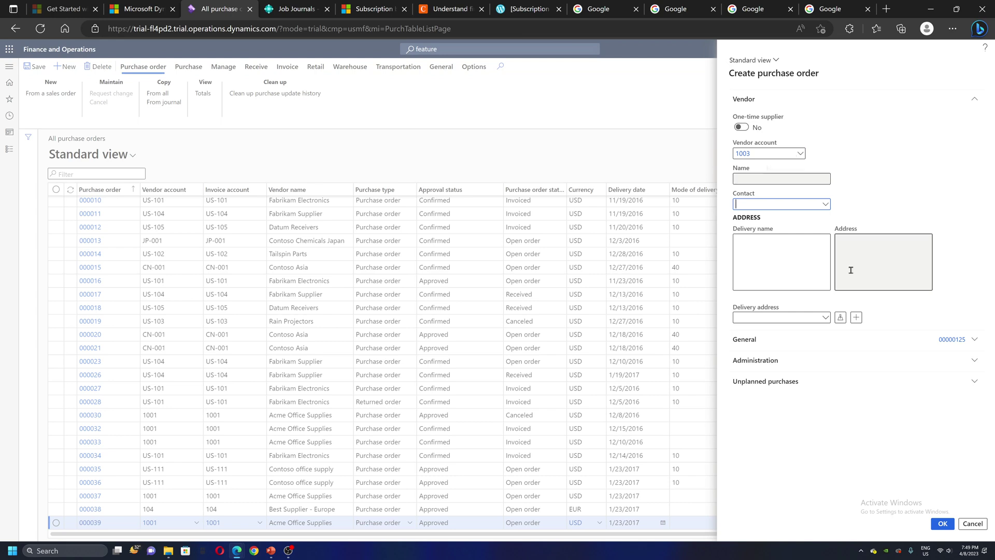
left_click(974, 342)
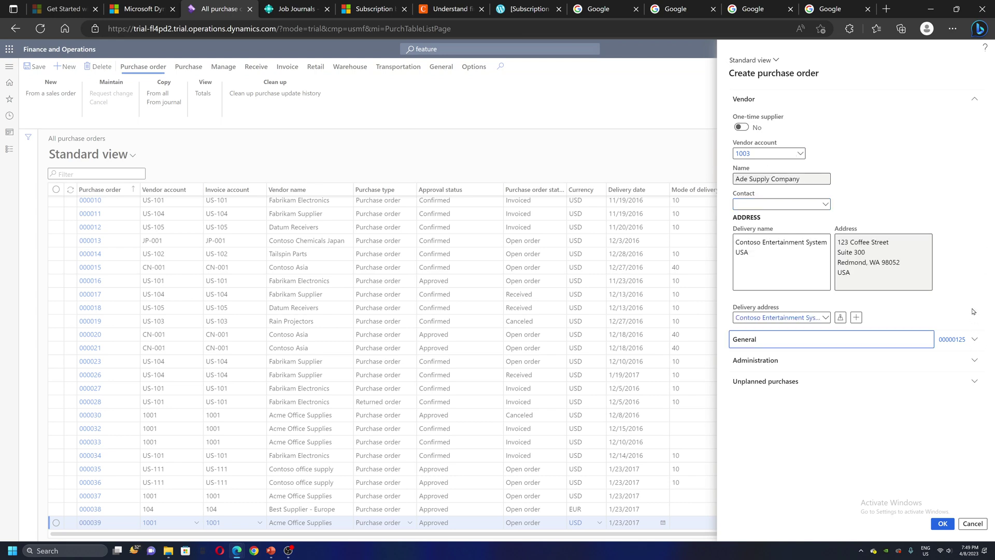
scroll(986, 182, "down", 2)
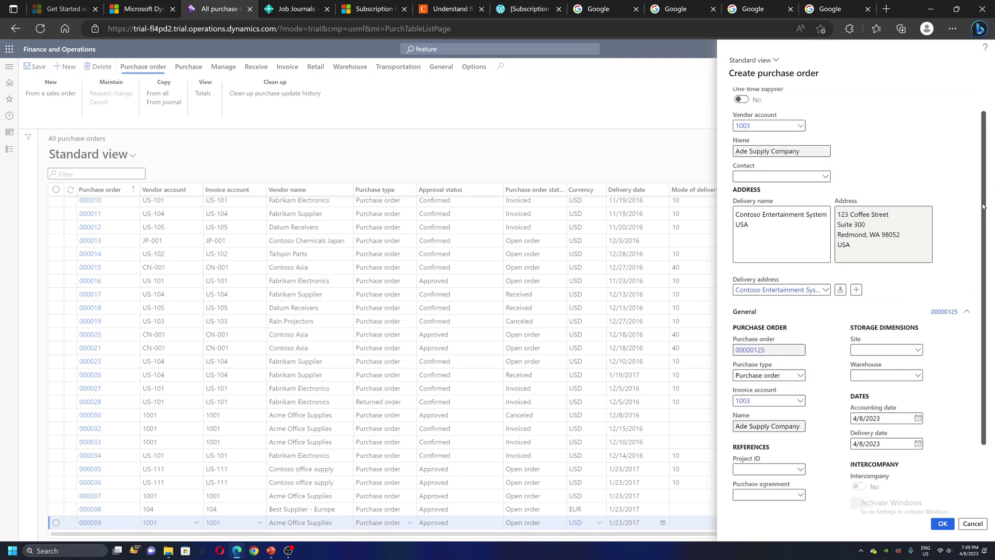
left_click(878, 267)
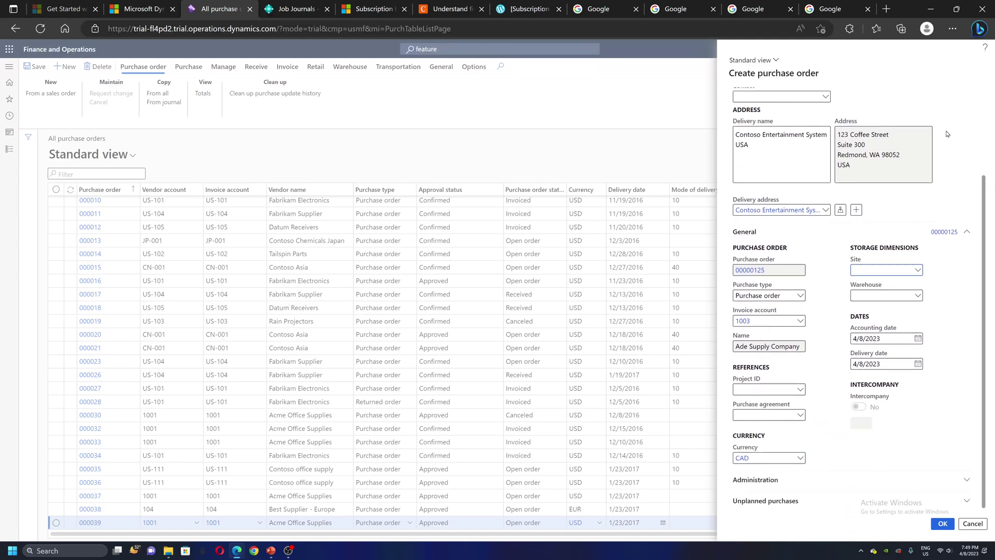
type("11")
key("Tab")
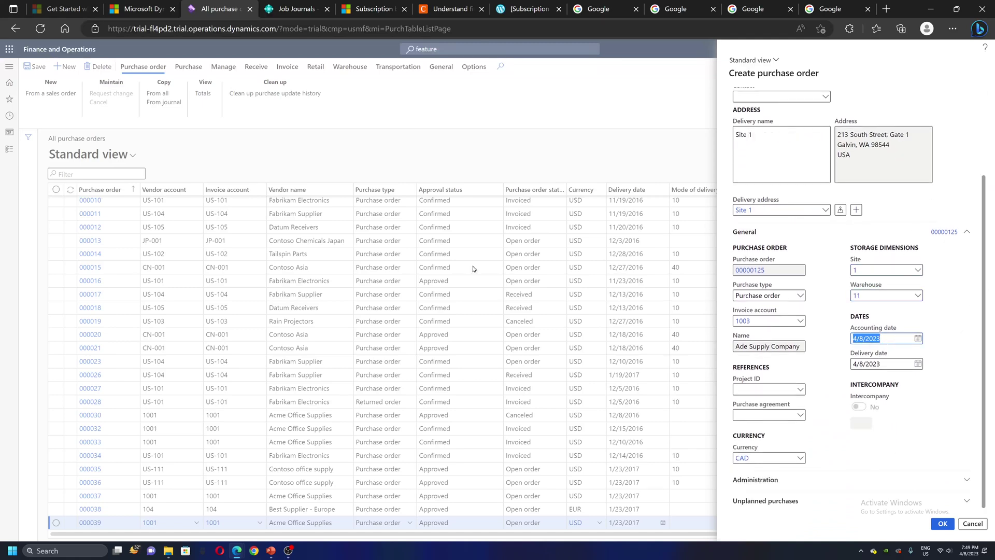
Set the purchase order currency to USD, review the Administration details and create the order
left_click(756, 461)
type("usd")
left_click(861, 270)
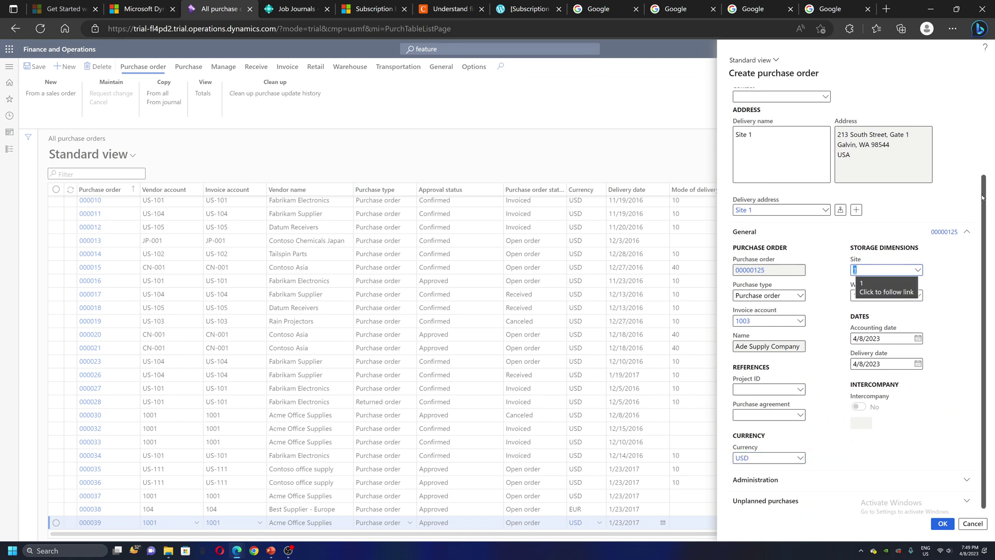
left_click(988, 286)
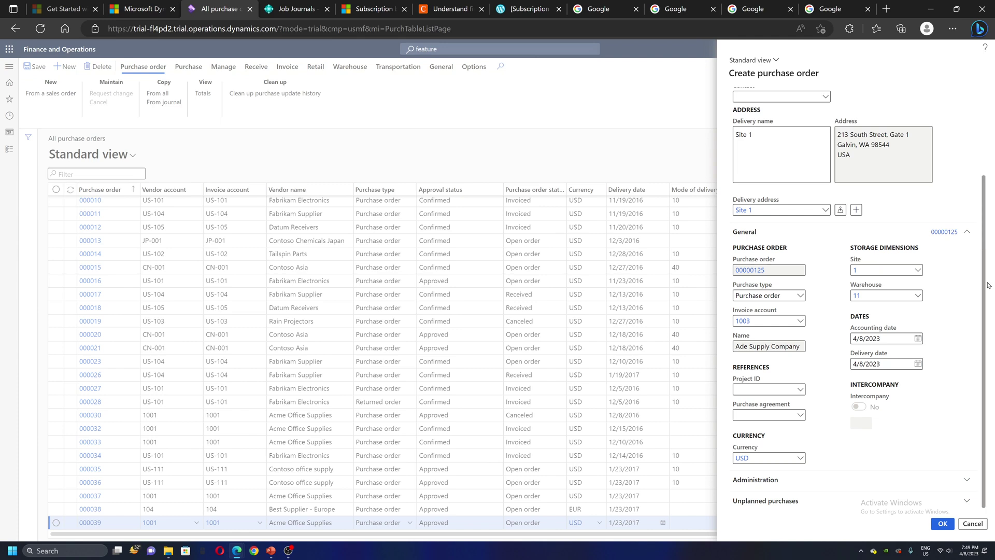
left_click(967, 481)
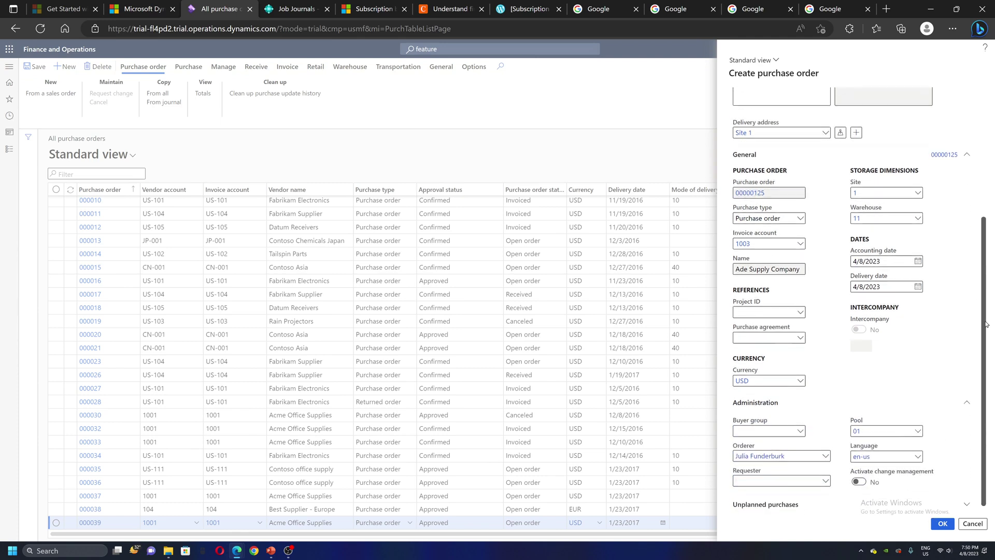
scroll(985, 267, "down", 2)
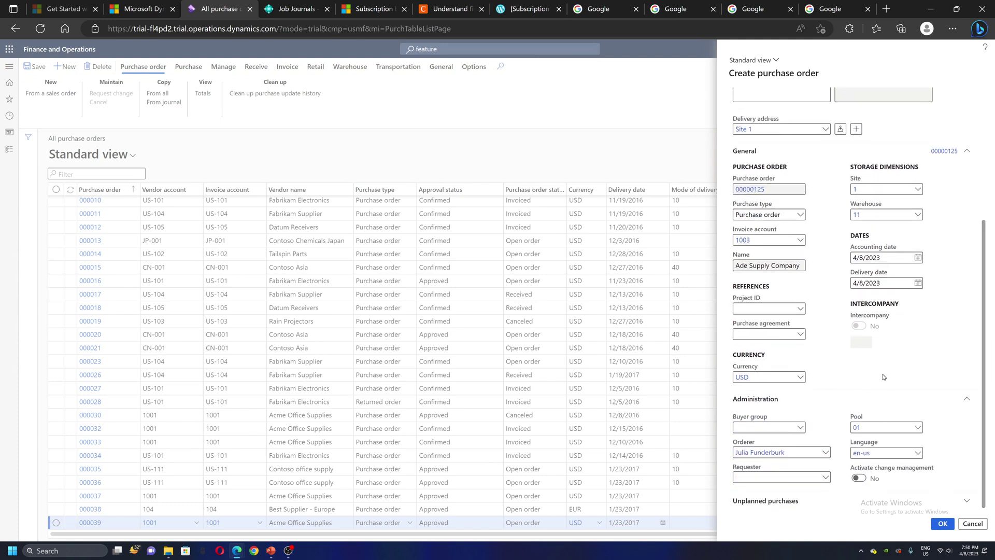
scroll(985, 277, "up", 4)
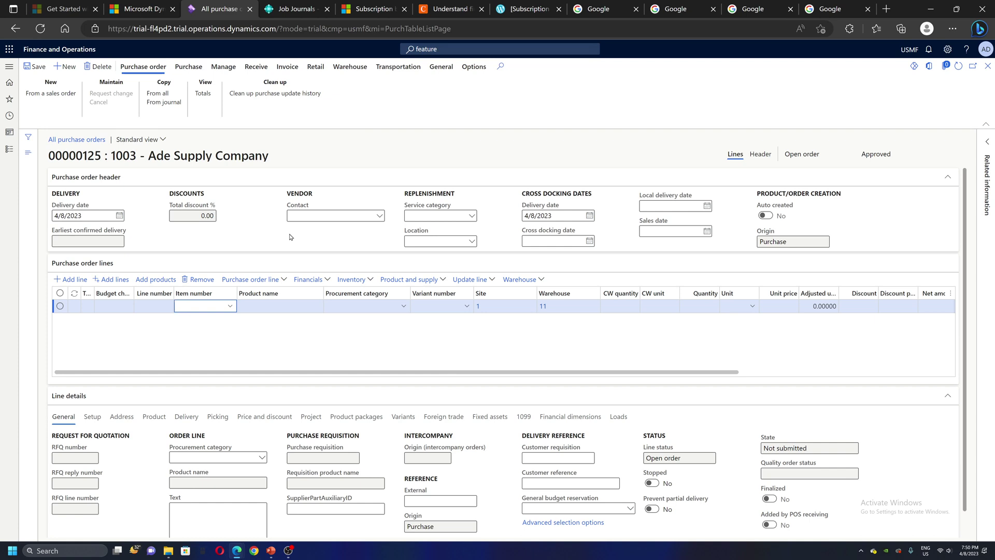
Enter item S0022 on the purchase order line with quantity 1 and unit price 12,000
type("0022")
key("Tab")
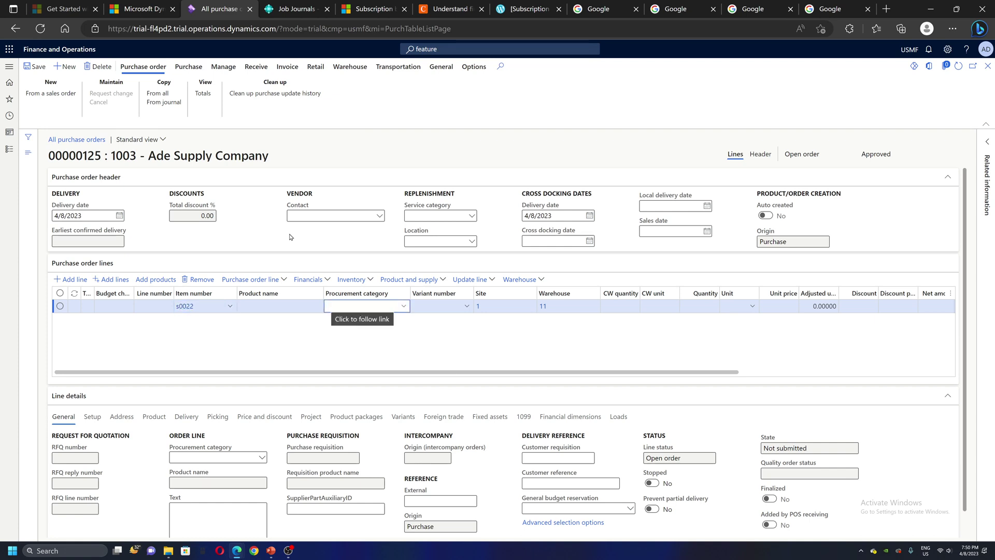
key("Tab")
key("Tab")
key("Tab")
key("Tab")
key("Tab")
key("Tab")
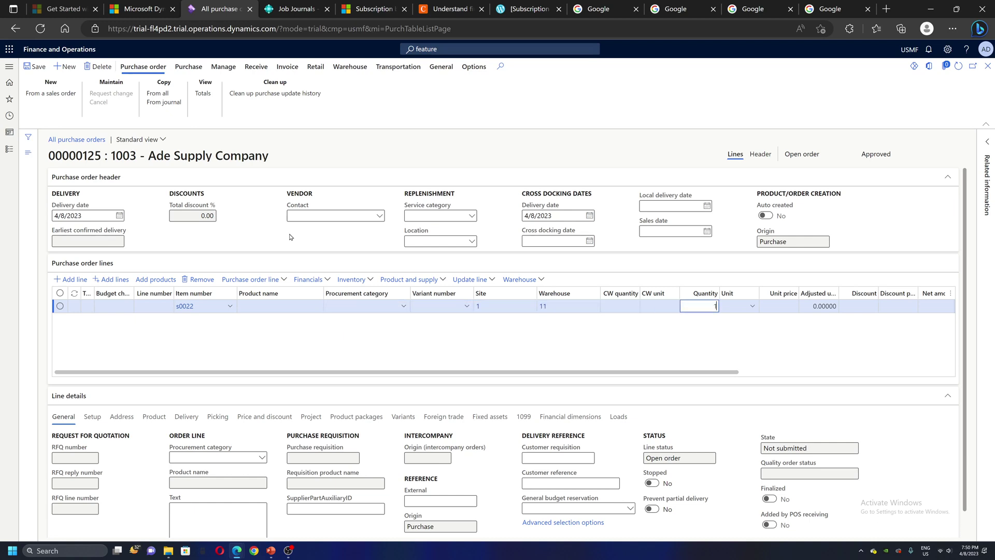
key("Tab")
key("Tab")
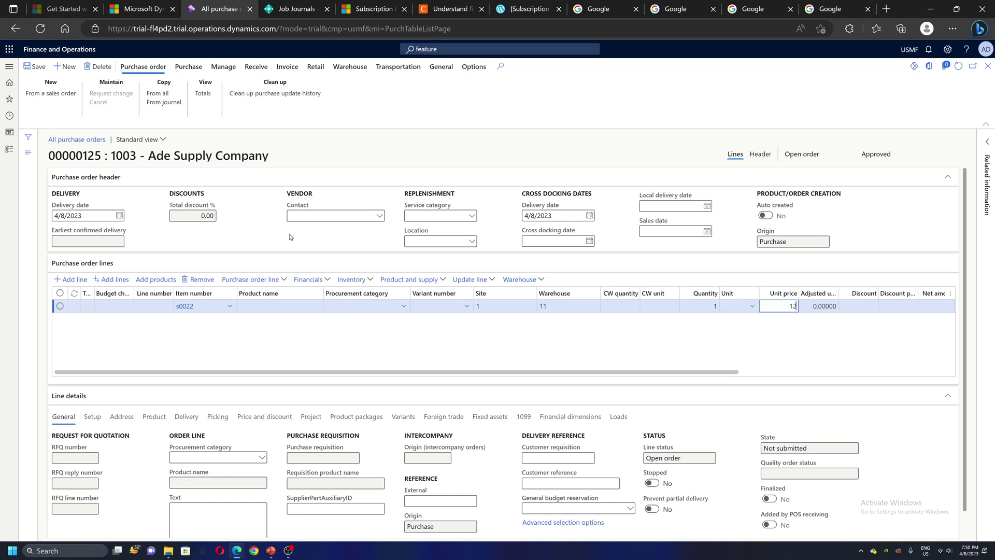
type("12,000")
key("Tab")
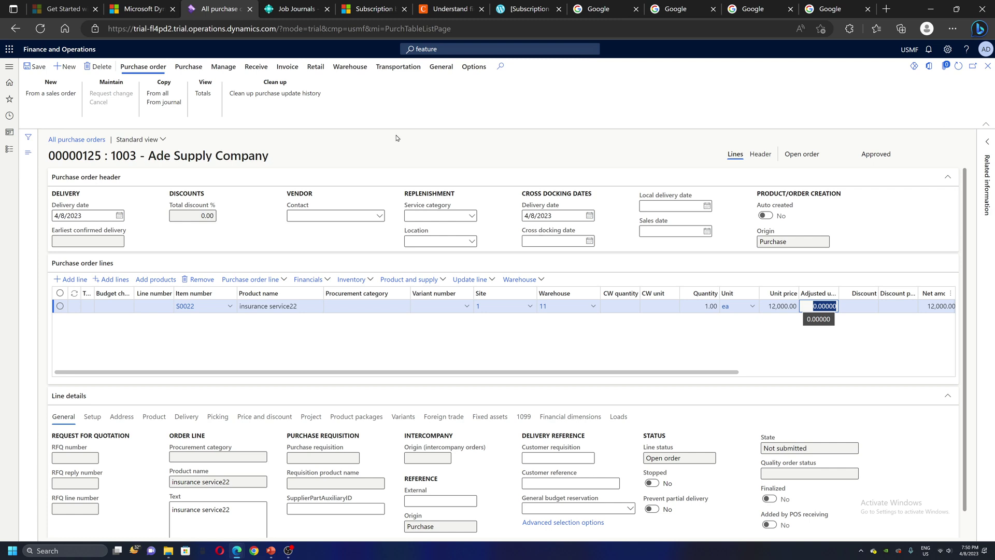
Confirm the purchase order and generate its vendor invoice
left_click(194, 68)
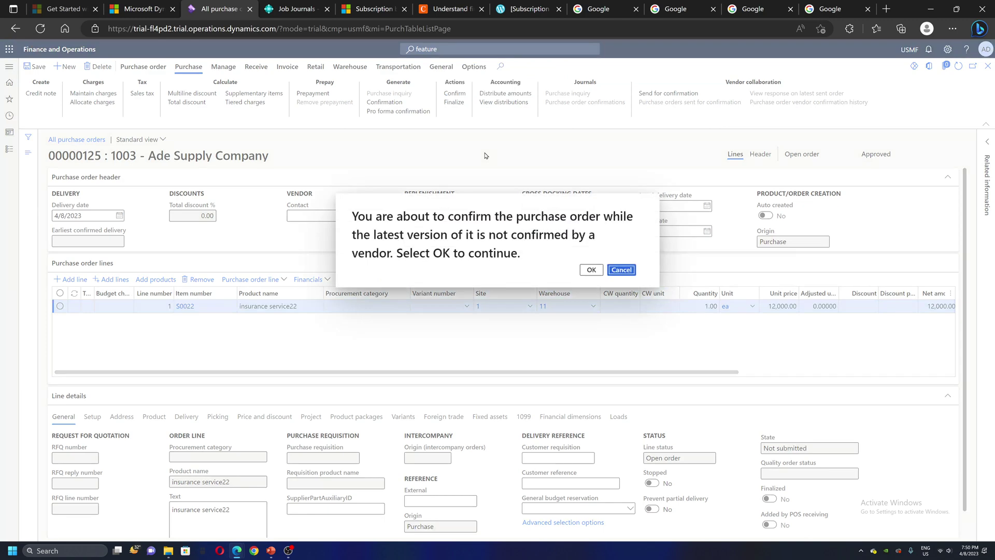
left_click(595, 272)
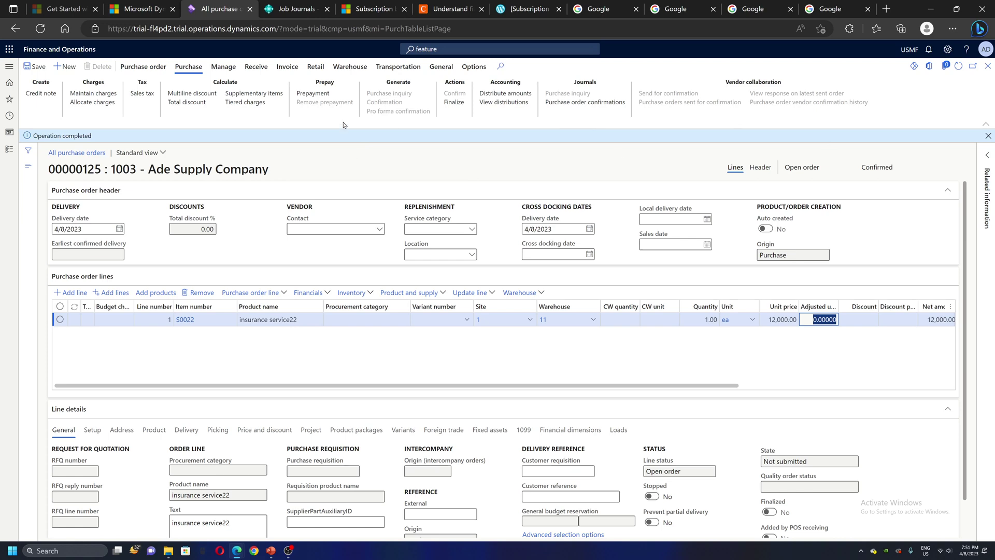
left_click(257, 68)
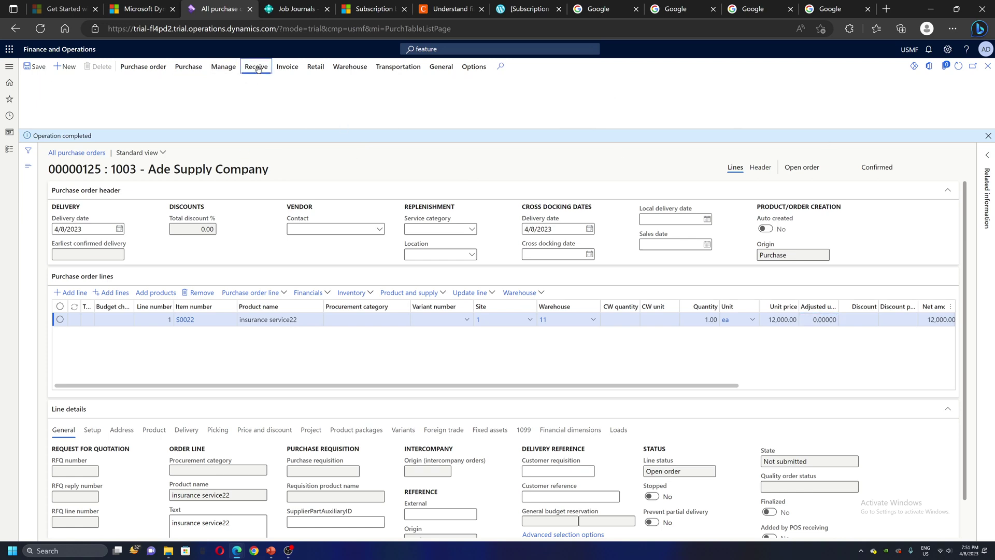
left_click(287, 67)
left_click(45, 93)
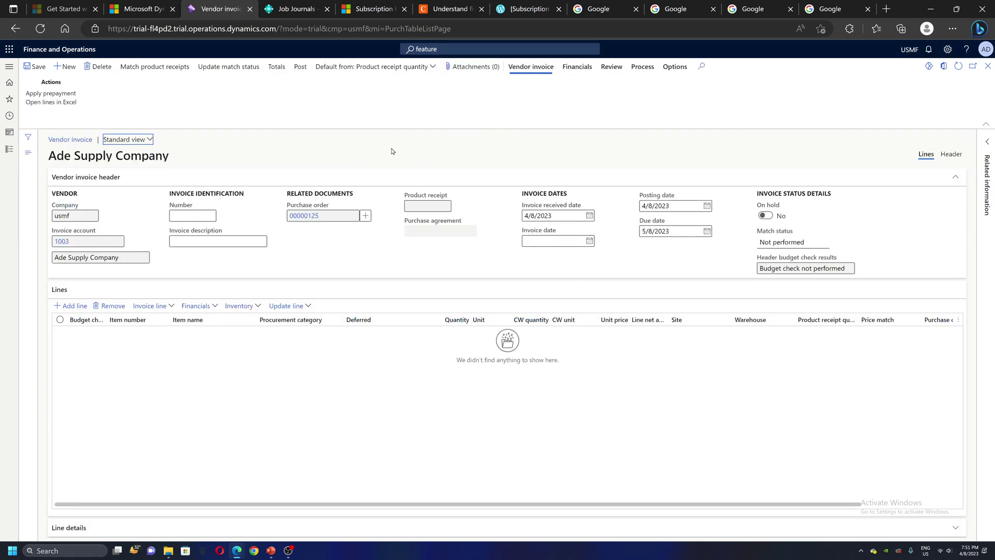
Enter poinv22 as both the invoice number and the invoice description
left_click(192, 215)
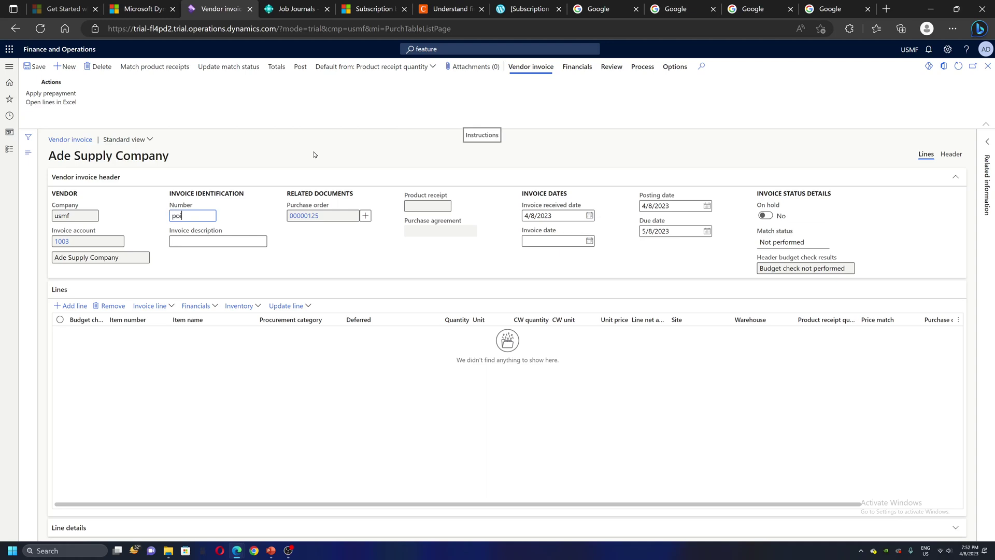
type("poinv22")
key("Tab")
key("shift+Tab")
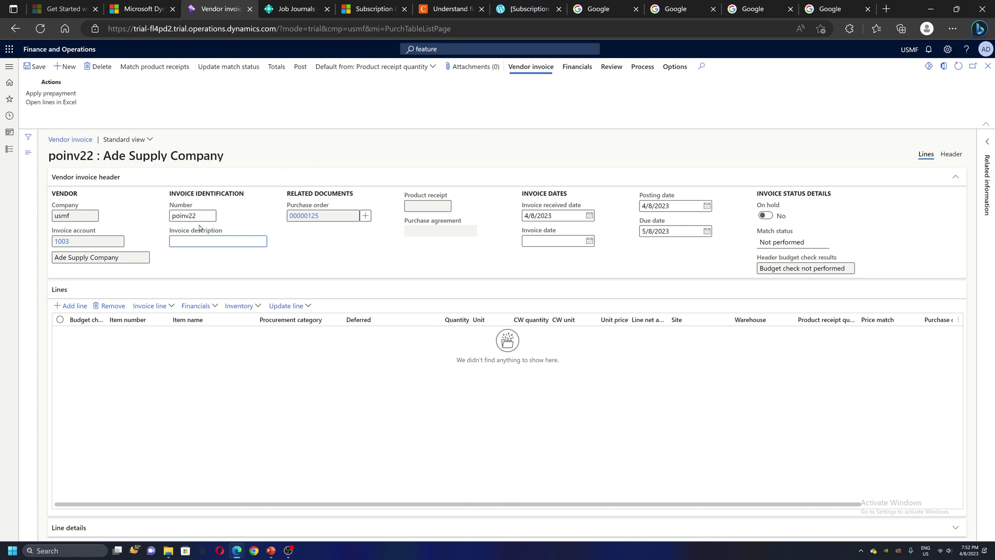
key("ctrl+c")
key("Tab")
key("ctrl+v")
Set the default quantity for the vendor invoice lines to Ordered quantity
left_click(418, 69)
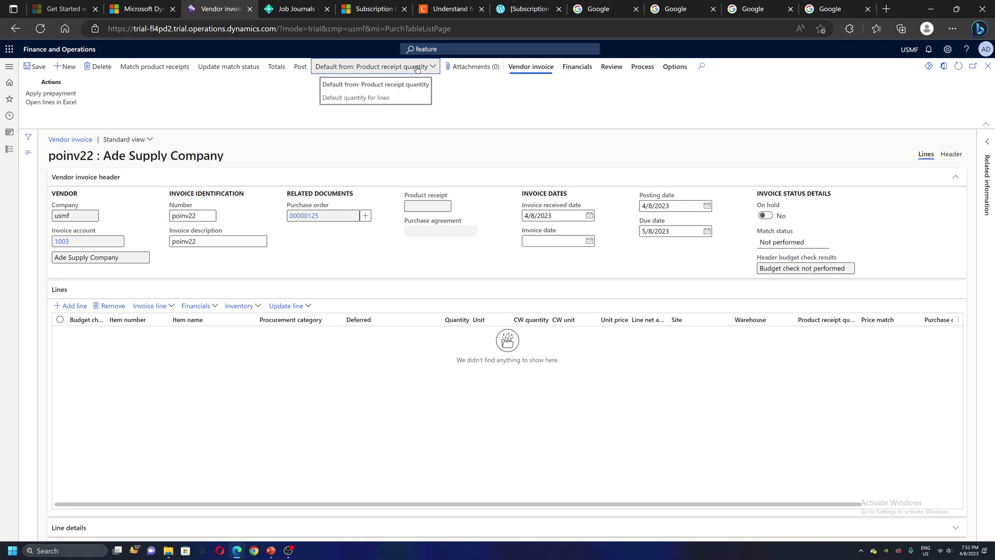
left_click(410, 88)
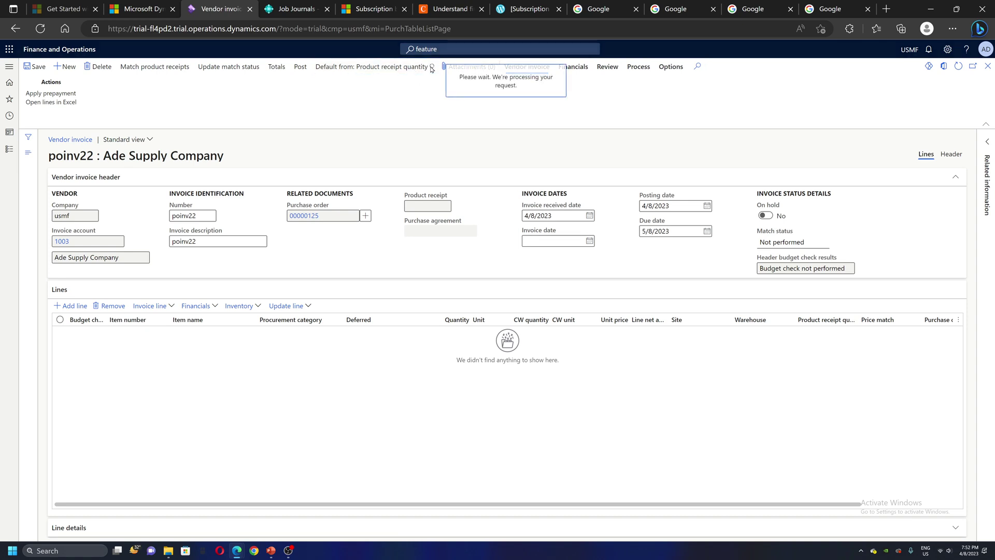
left_click(430, 67)
left_click(408, 110)
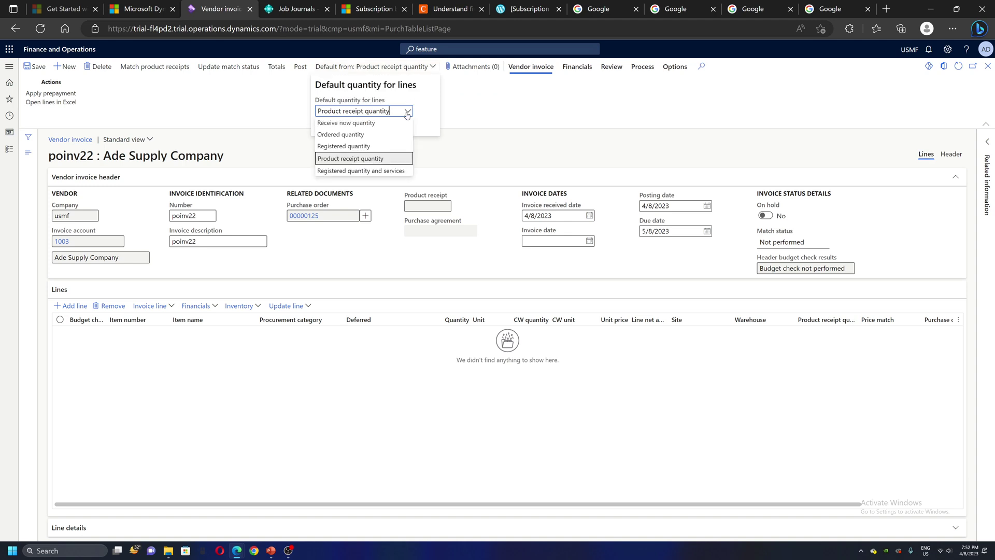
left_click(361, 136)
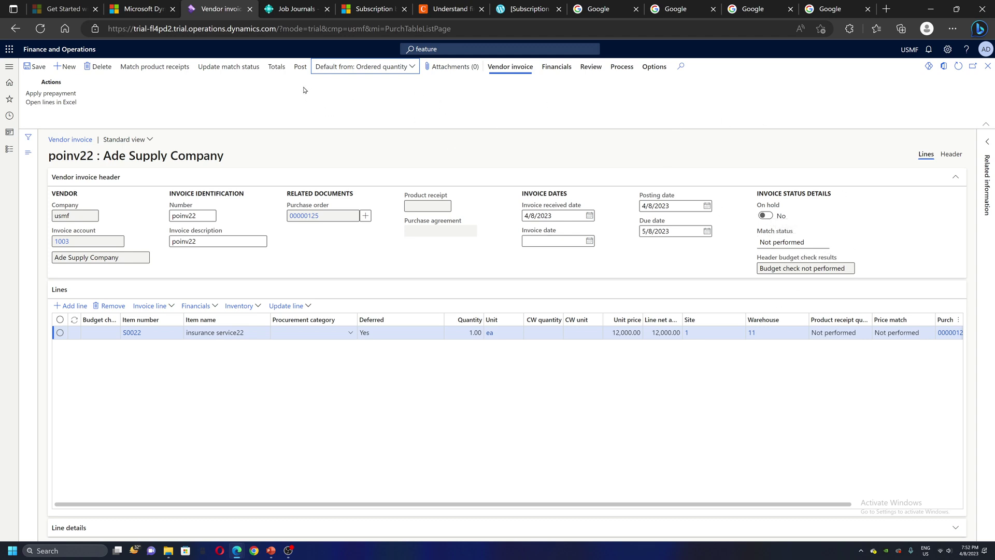
Update the vendor invoice's match status and review the invoice totals
left_click(244, 71)
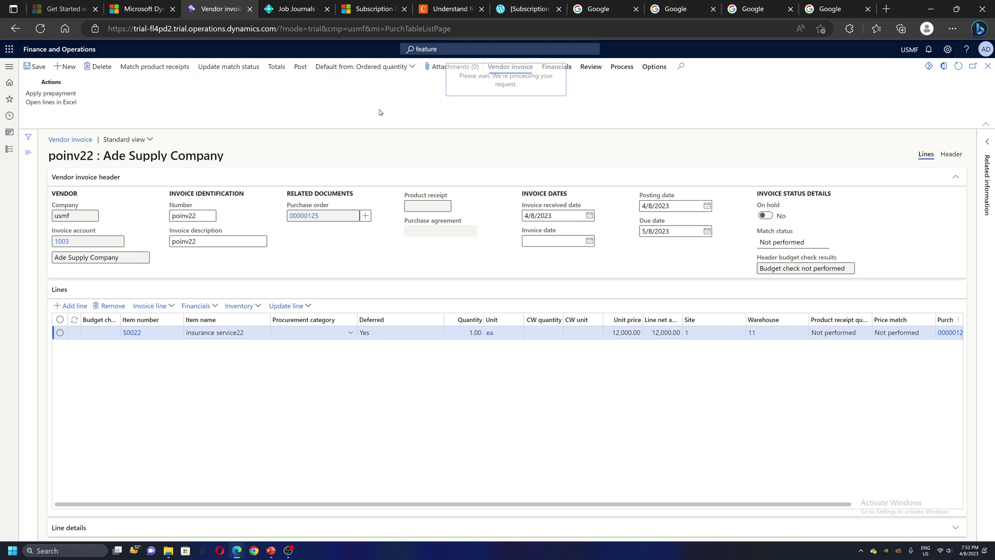
left_click(793, 242)
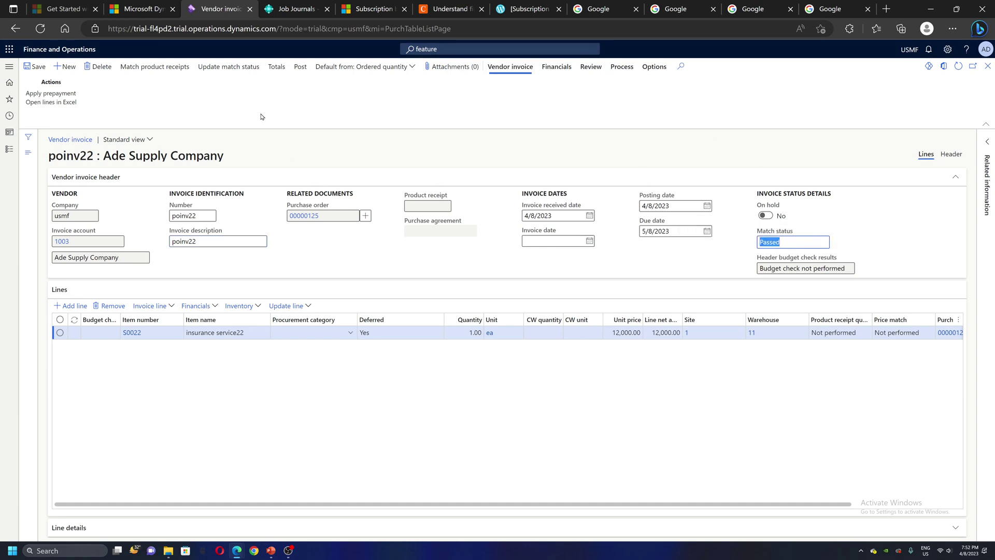
left_click(276, 67)
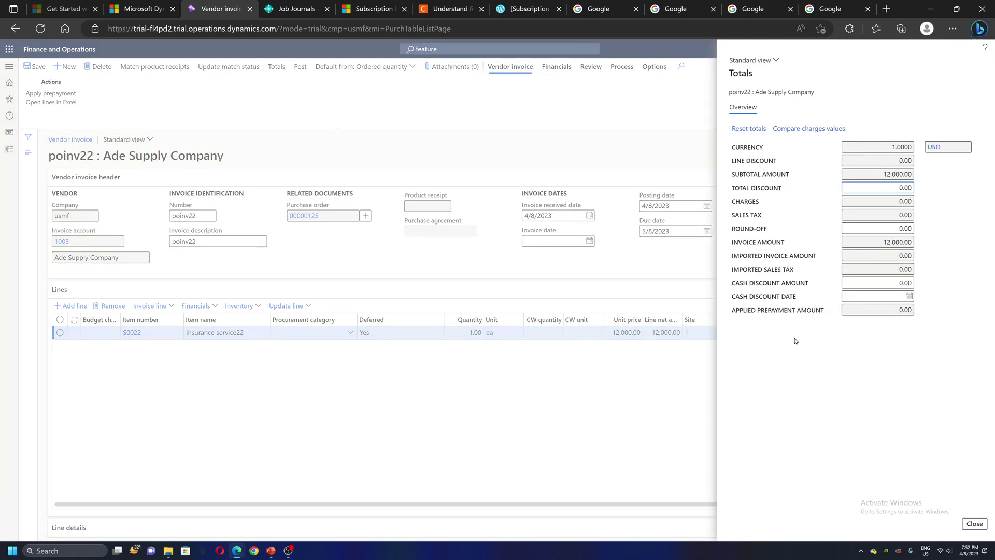
left_click(974, 523)
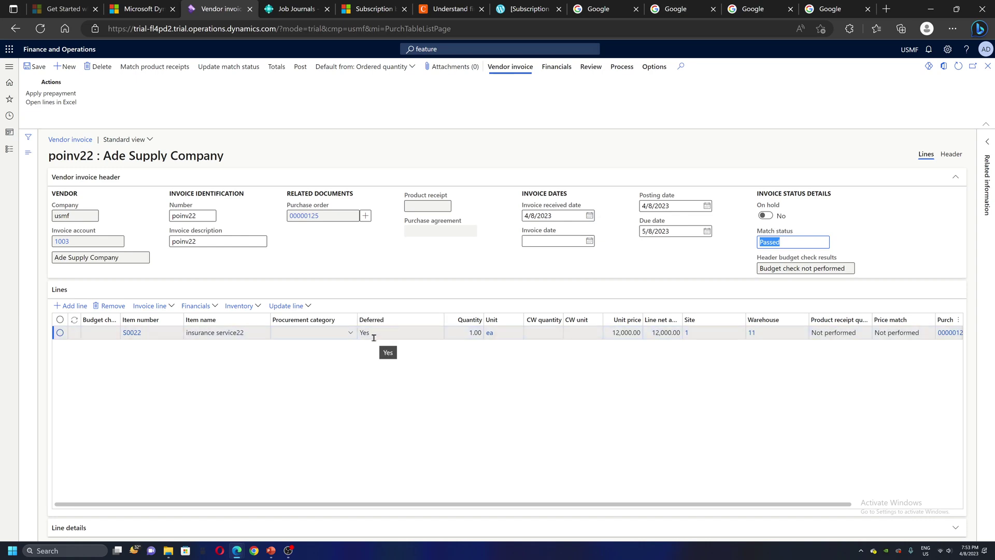
Post the vendor invoice and open the purchase order's invoice journal
left_click(301, 67)
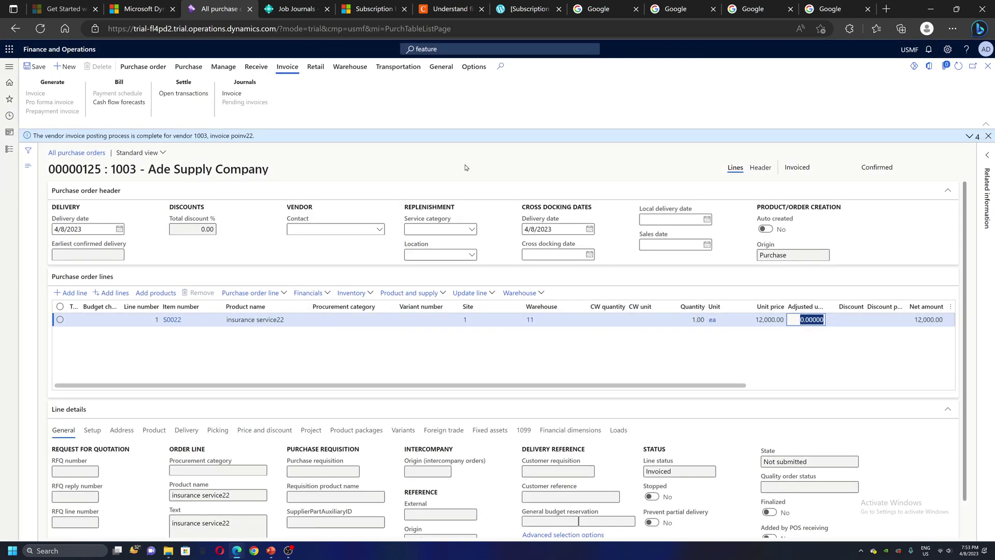
left_click(987, 135)
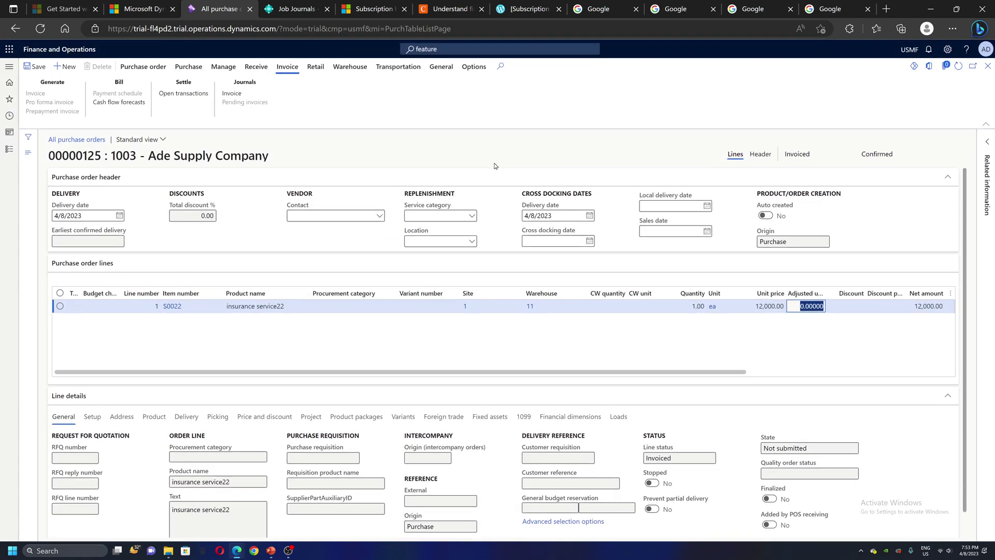
left_click(231, 94)
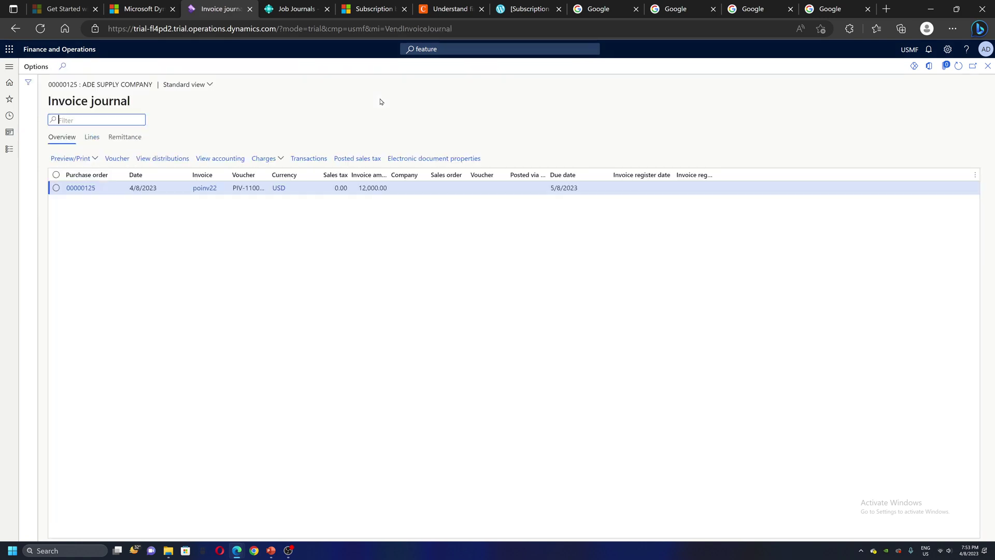
Check the voucher transactions for invoice poinv22 and return to the invoice journal
left_click(56, 188)
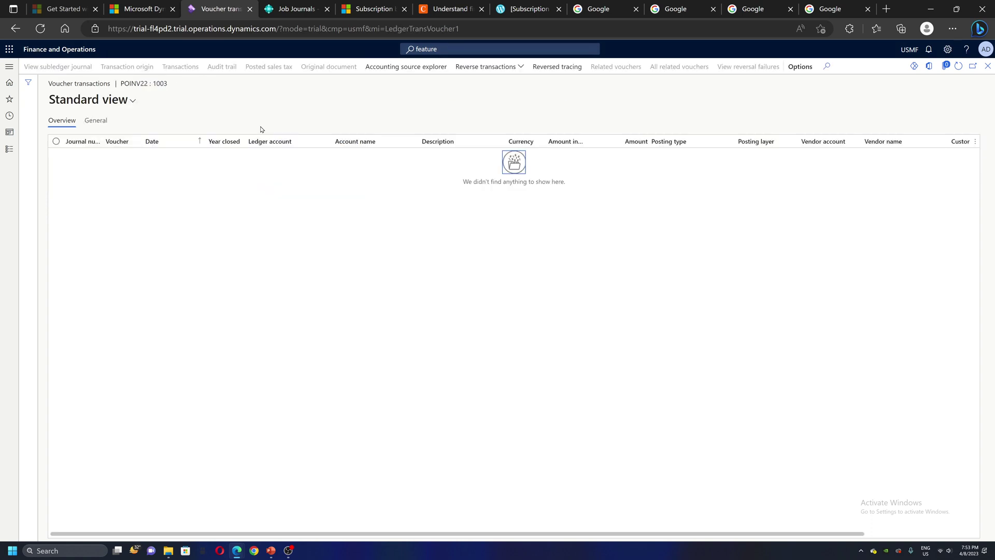
key("Escape")
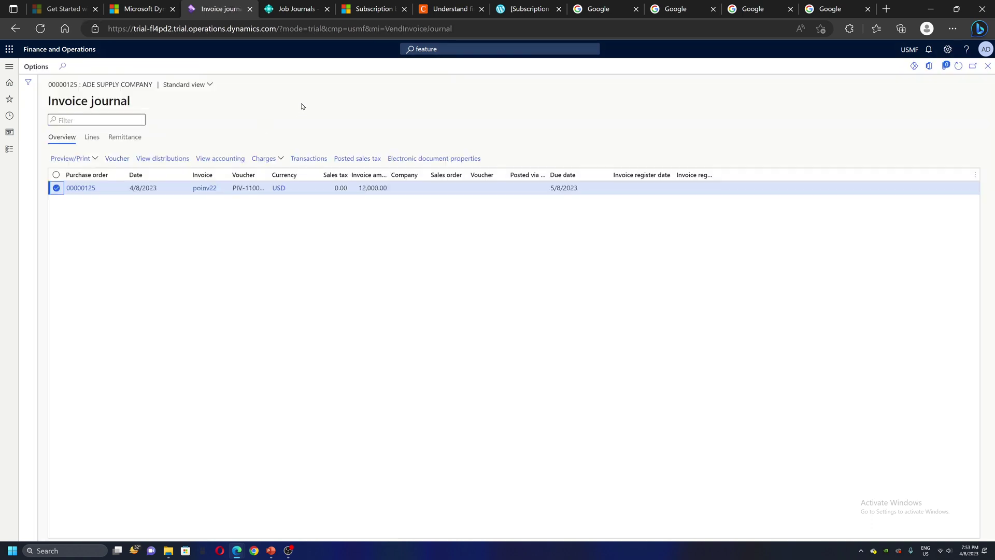
Review the batch transfer rules for subledger journal account entries in the general ledger parameters
left_click(9, 148)
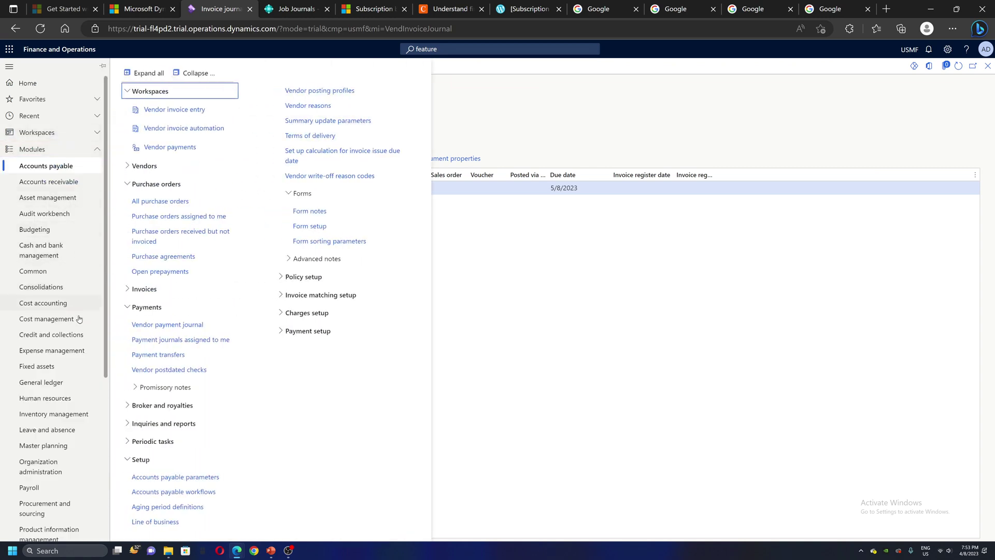
left_click(46, 384)
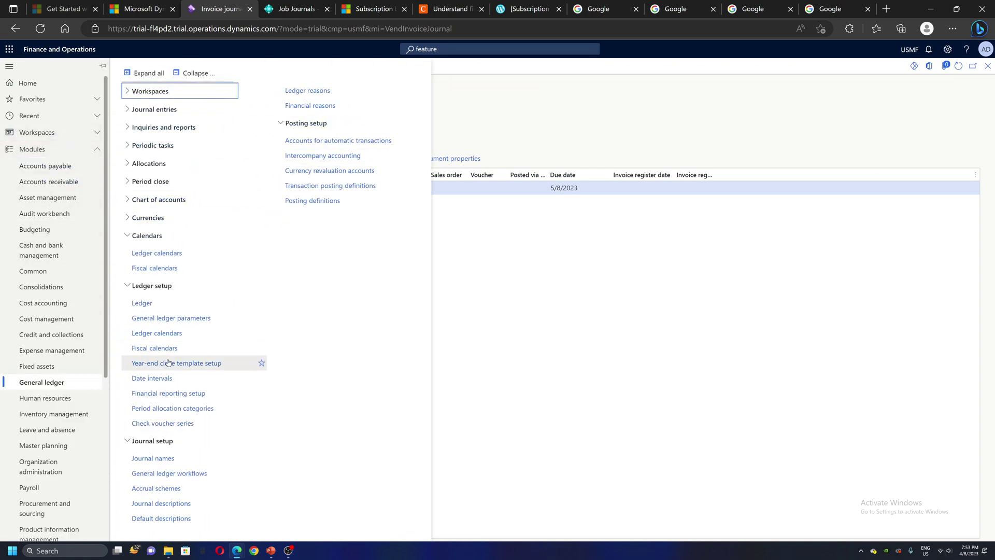
key("alt+Left")
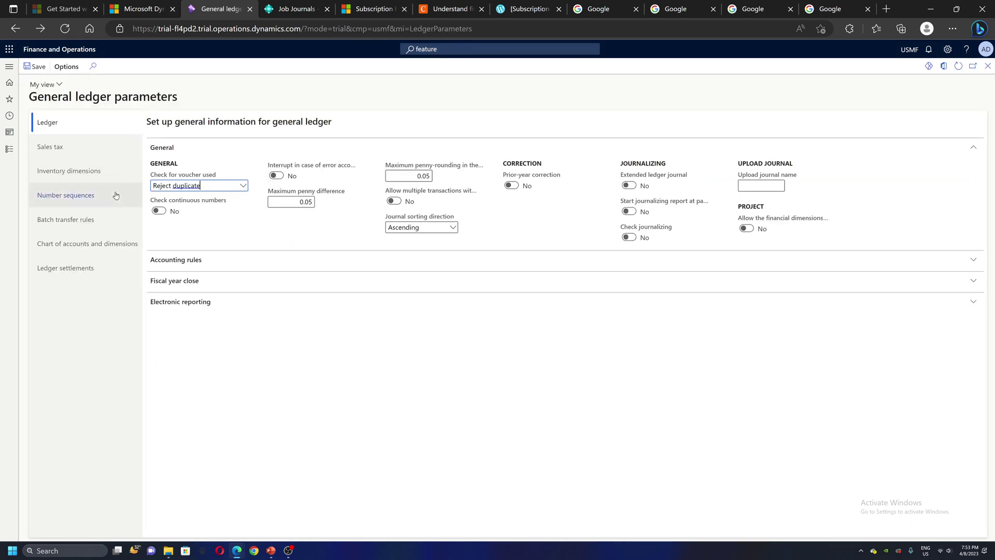
left_click(70, 220)
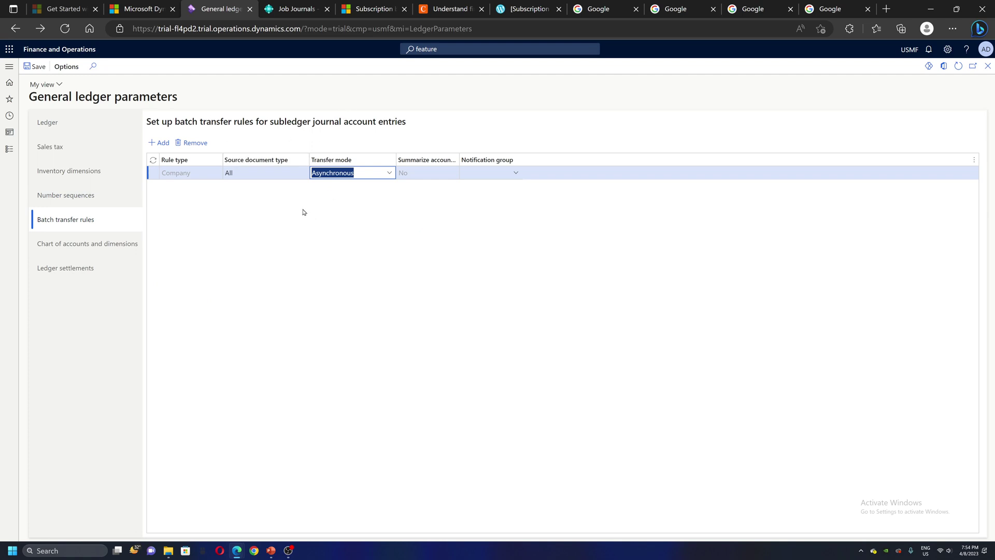
Search for "subledge" and check the Subledger journal entries not yet transferred page
left_click(462, 50)
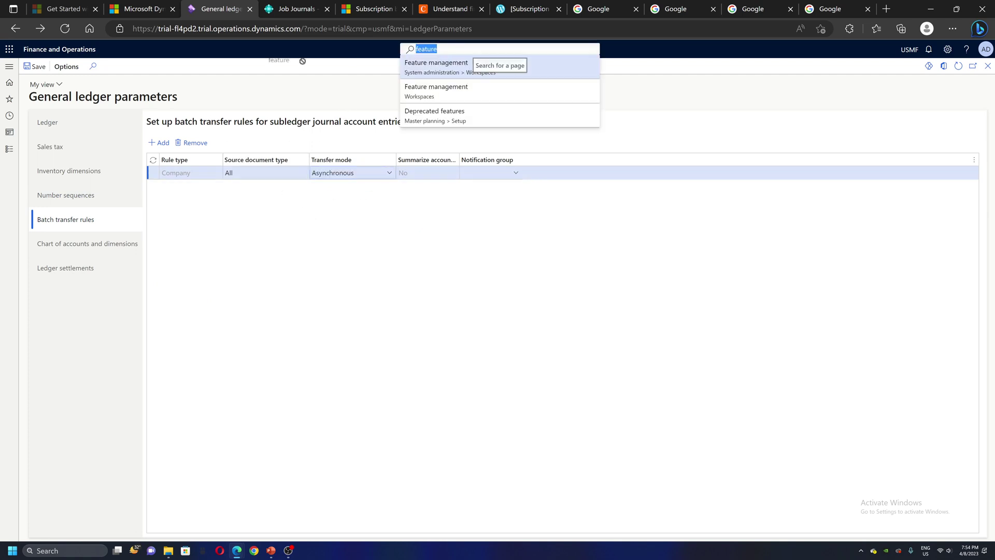
type("sub")
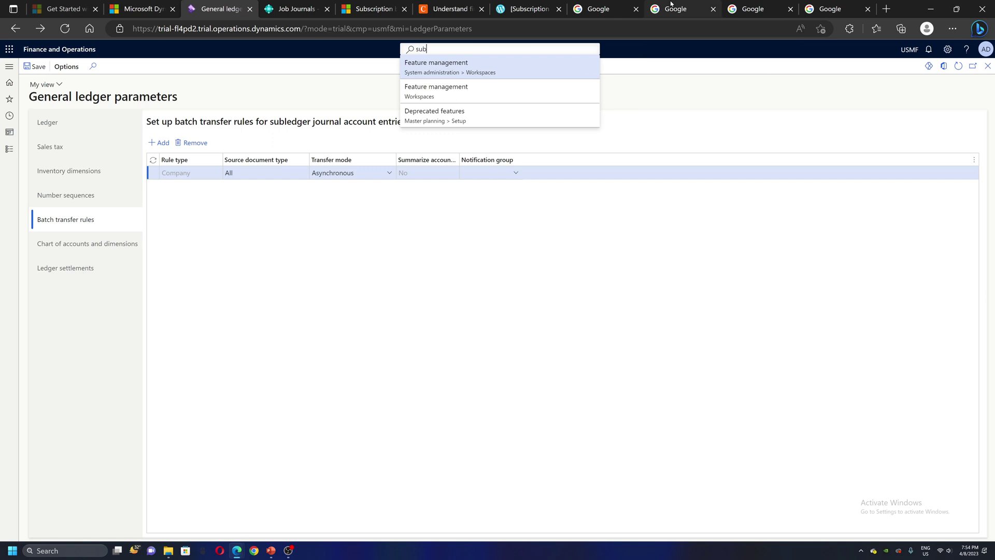
type("ledge")
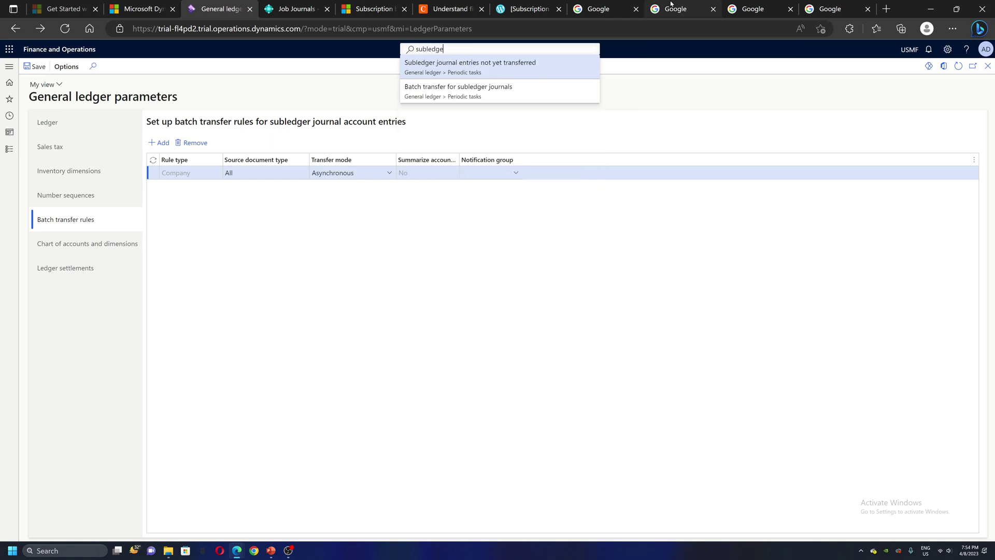
left_click(522, 66)
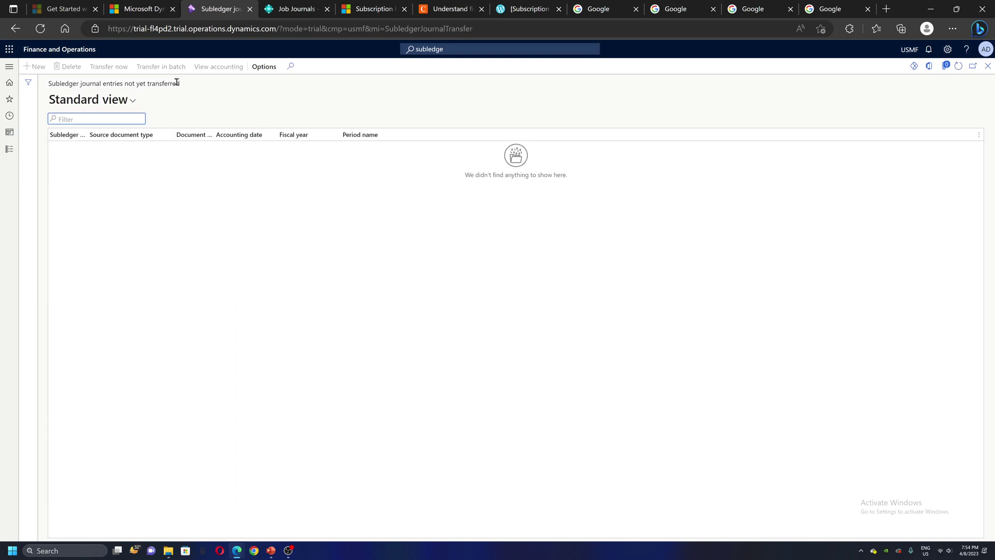
Filter all purchase orders by the ending of the insurance order's number and open that order's invoice journal
left_click(6, 150)
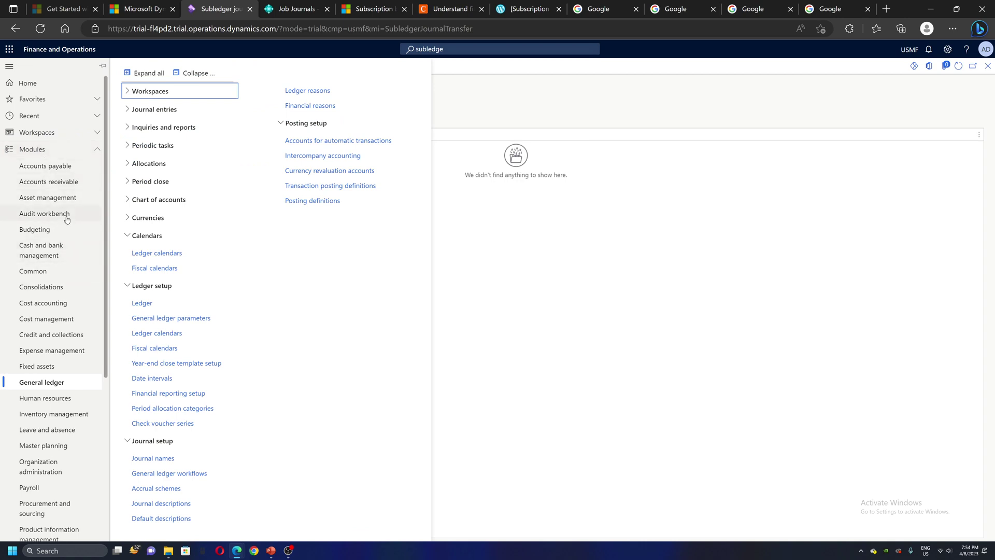
left_click(52, 168)
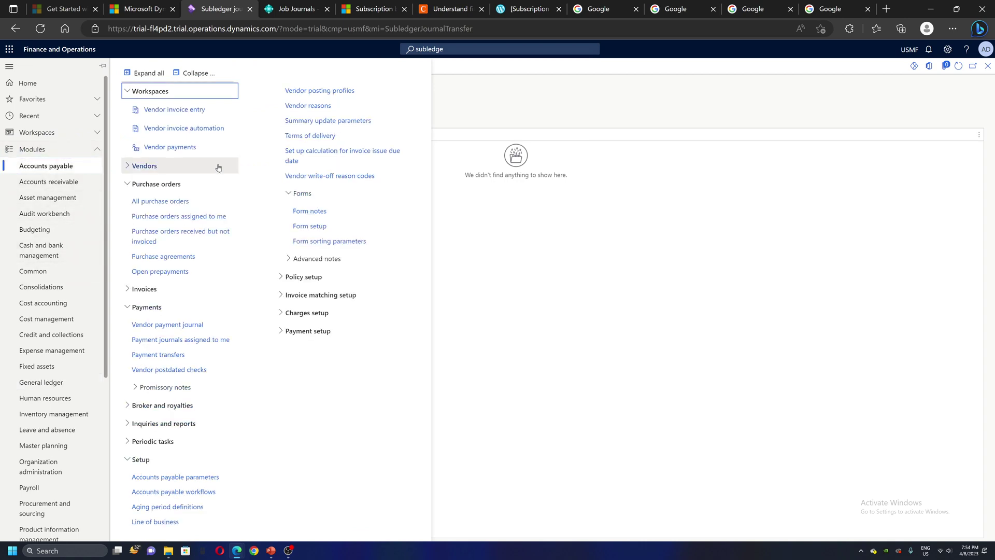
left_click(176, 201)
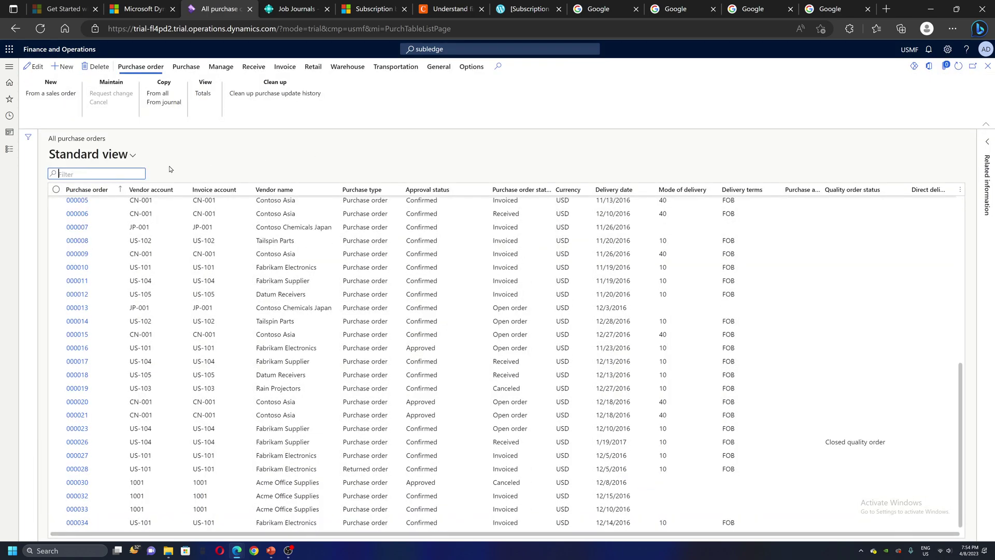
type("*125")
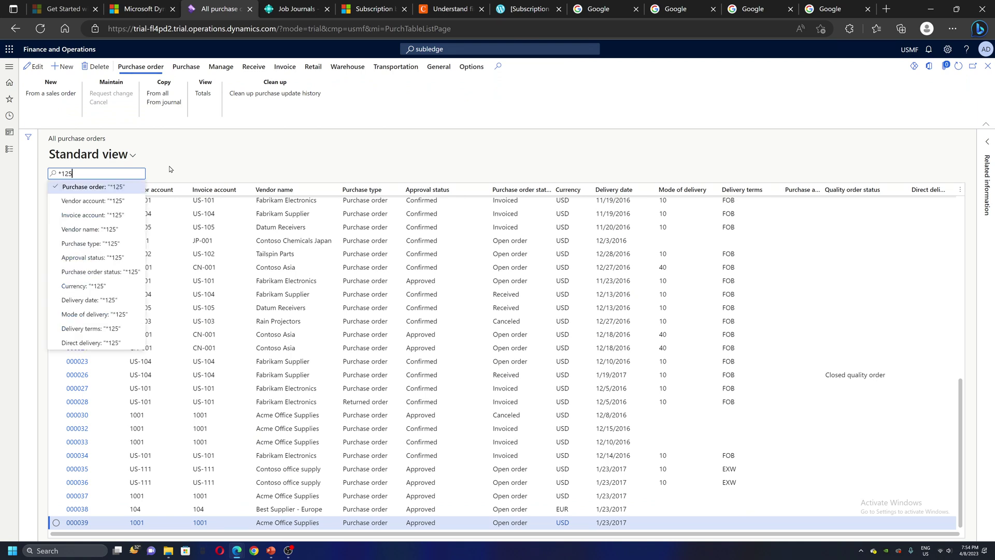
key("Return")
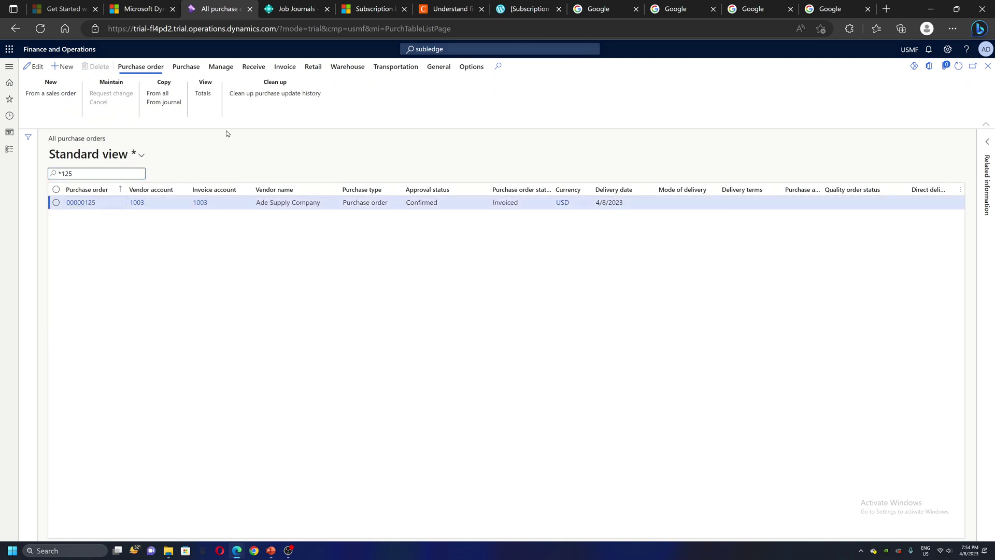
left_click(284, 67)
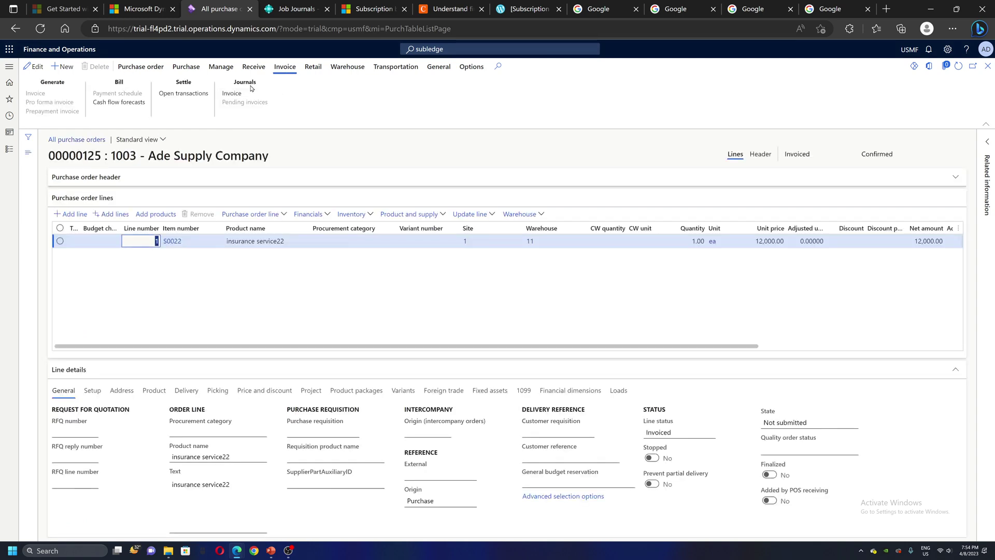
left_click(232, 95)
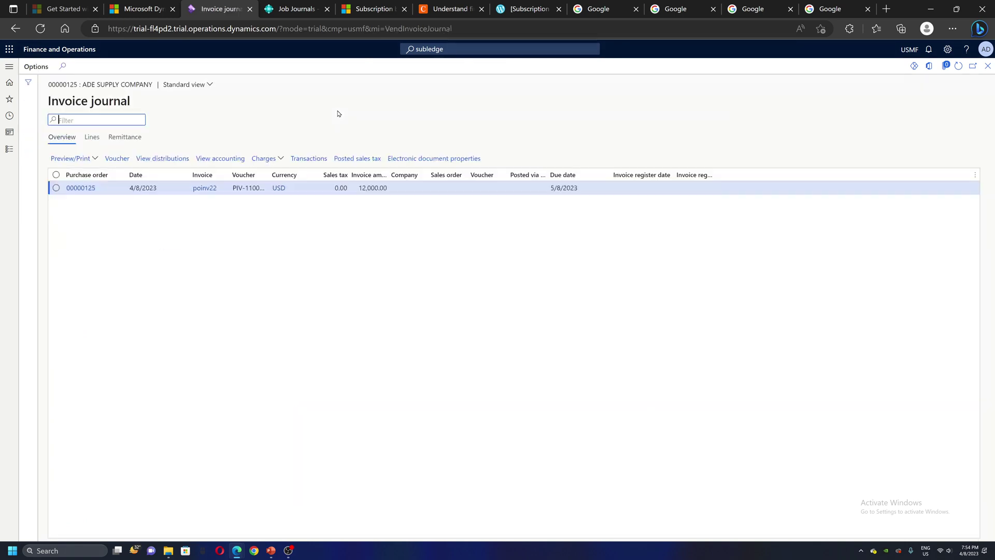
View the voucher transactions for invoice poinv22 and examine the accounts payable and accrued purchases entries
left_click(56, 188)
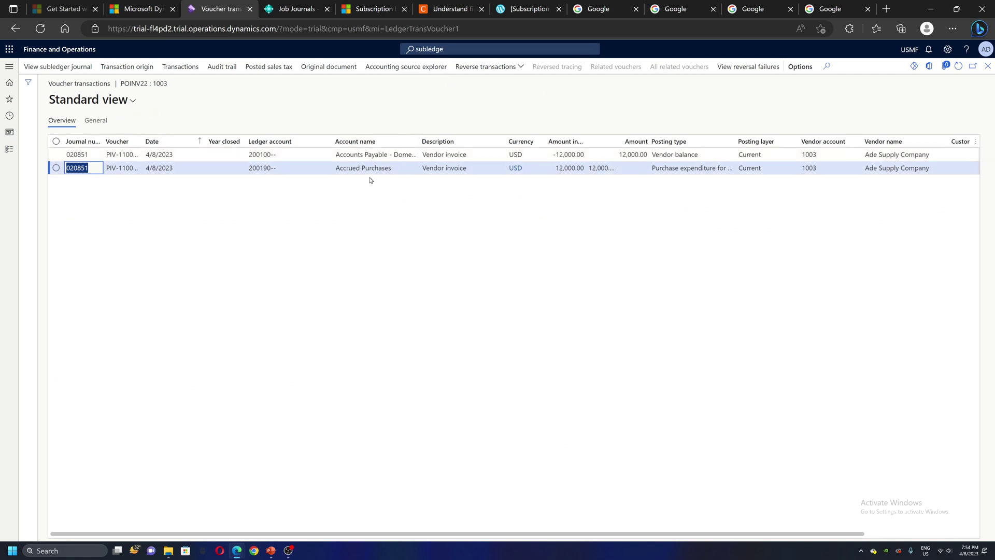
left_click(372, 155)
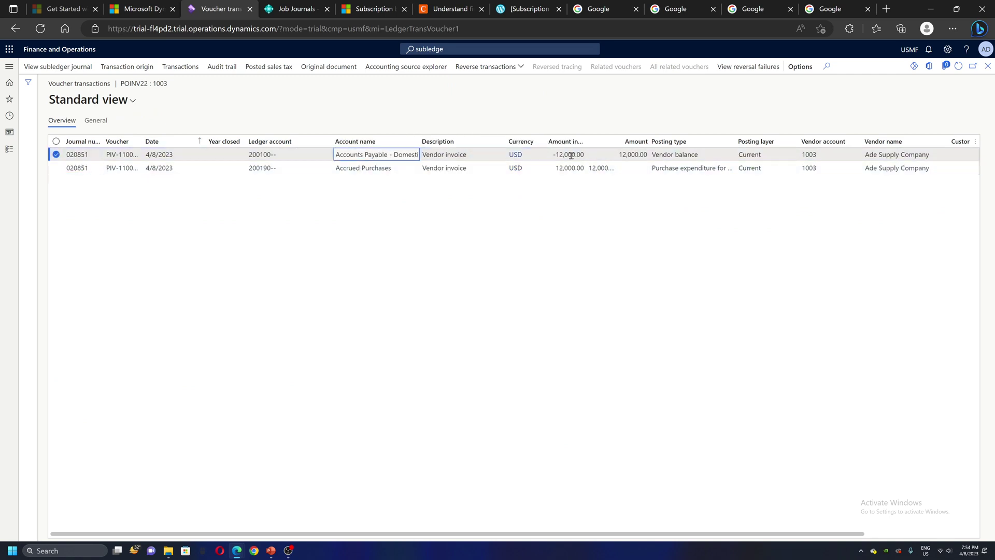
left_click(369, 168)
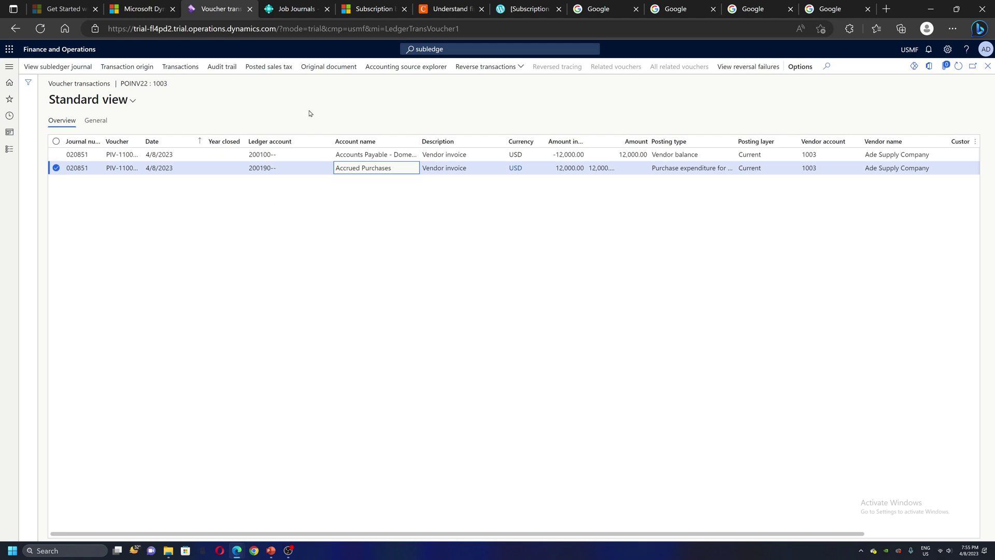
Open the vendor invoice's deferral schedule from all deferral schedules in Subscription billing and review its schedule lines
left_click(9, 149)
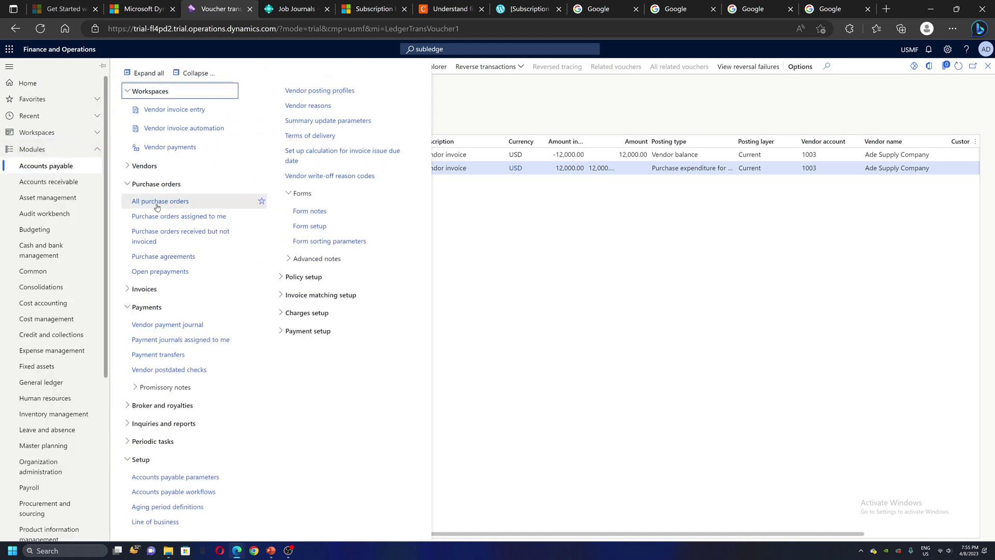
scroll(108, 315, "down", 5)
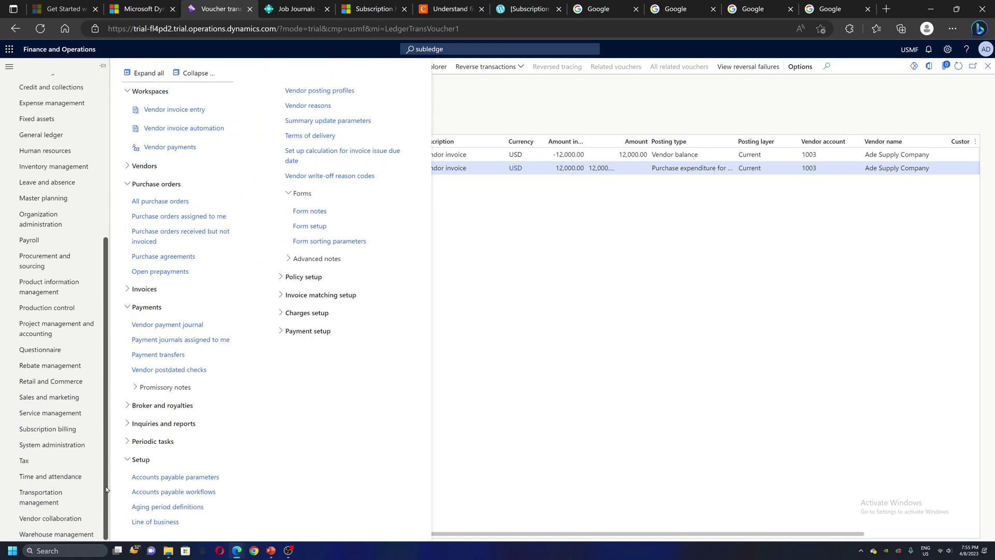
left_click(71, 429)
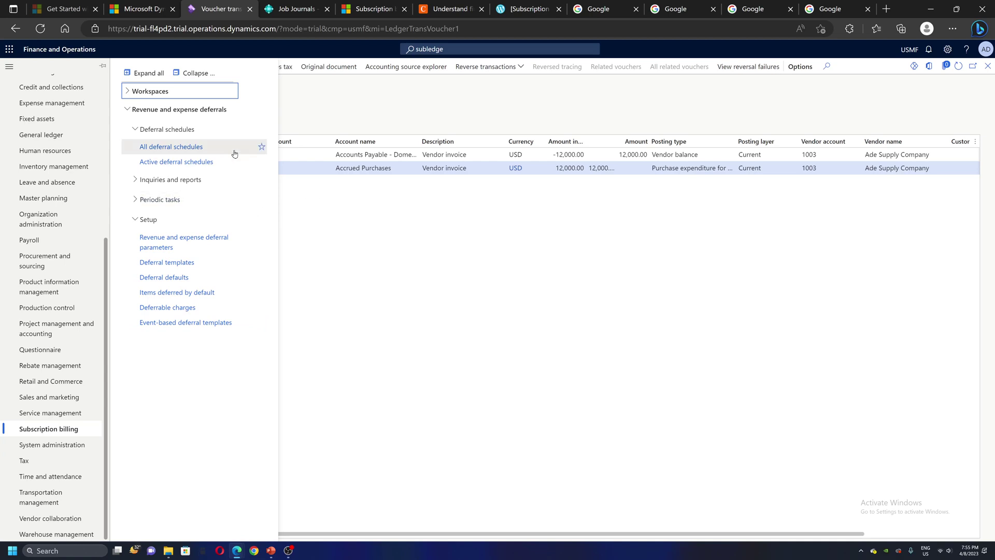
left_click(170, 148)
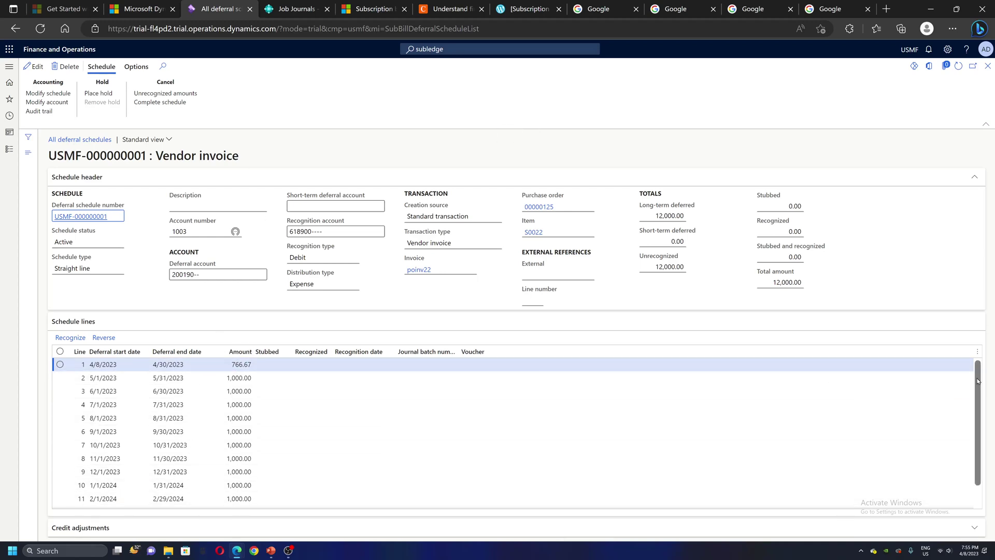
scroll(970, 435, "down", 1)
scroll(970, 436, "up", 1)
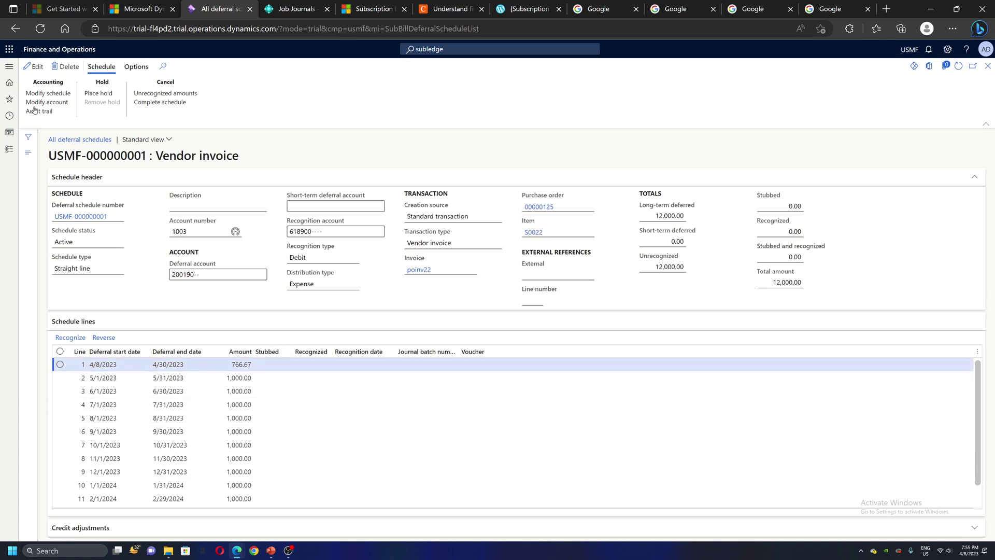
Start modifying the vendor invoice's deferral schedule and set the deferral start date to 5/1/2023
left_click(34, 66)
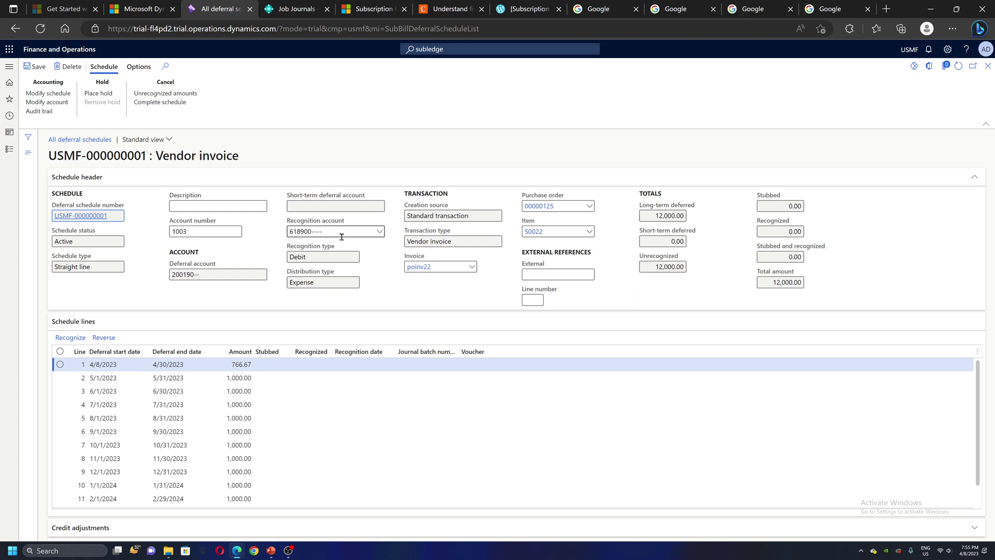
mouse_move(342, 237)
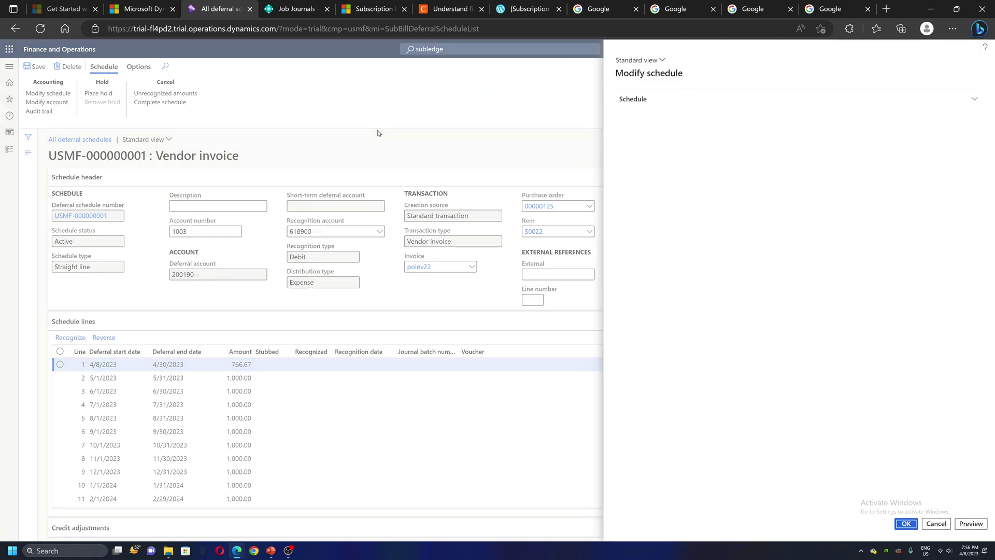
left_click(972, 102)
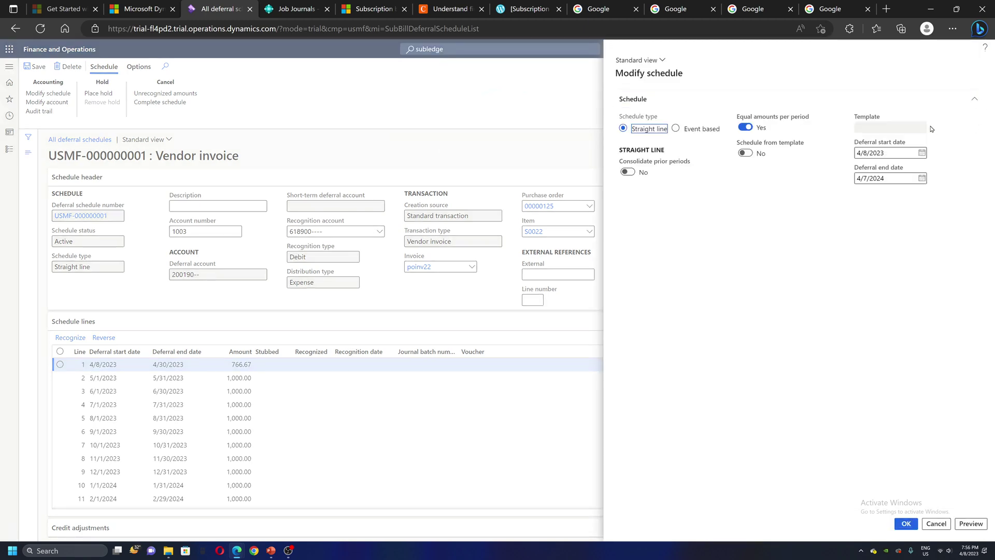
left_click(922, 154)
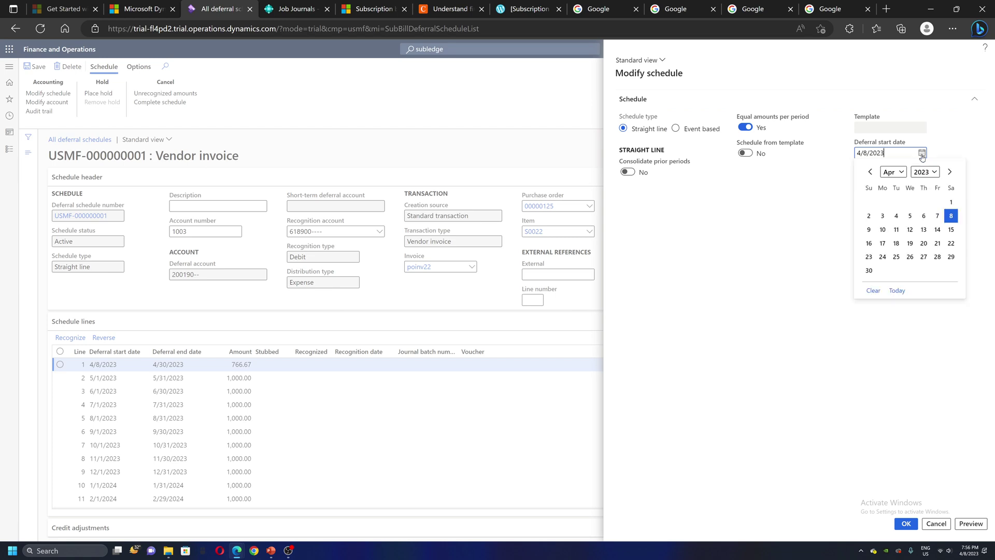
left_click(899, 172)
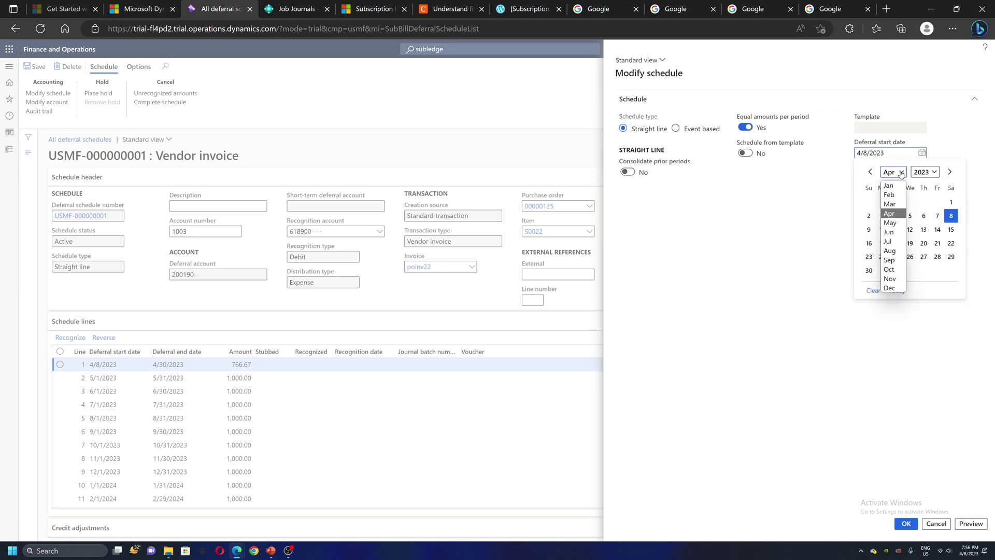
left_click(889, 222)
left_click(883, 202)
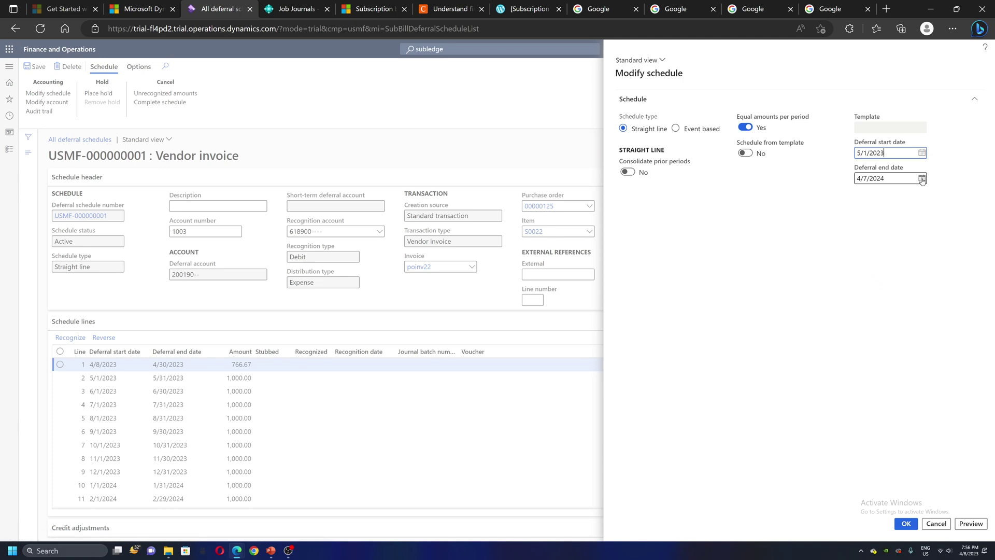
Set the deferral end date to 4/30/2024, apply the schedule change and check the May 2023 line's amount
left_click(922, 178)
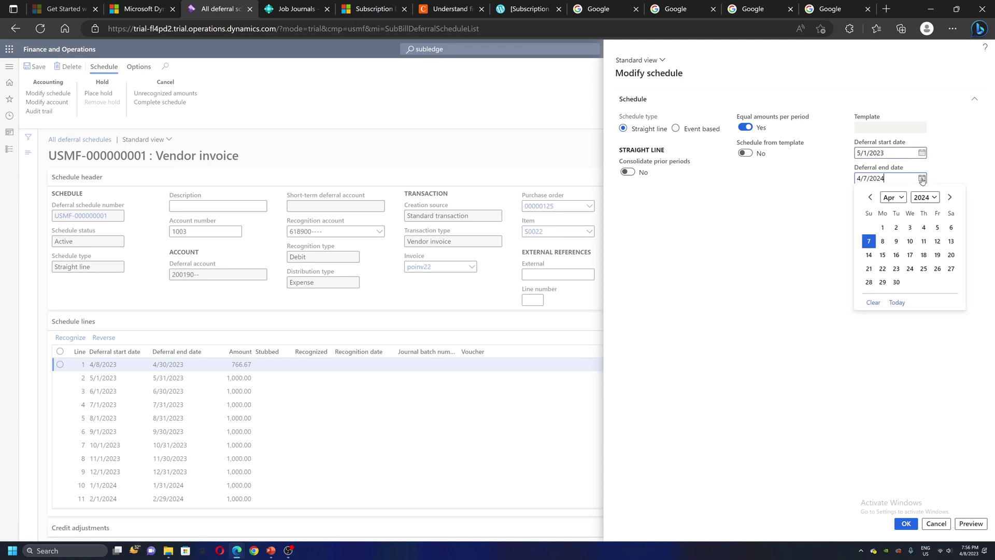
left_click(896, 282)
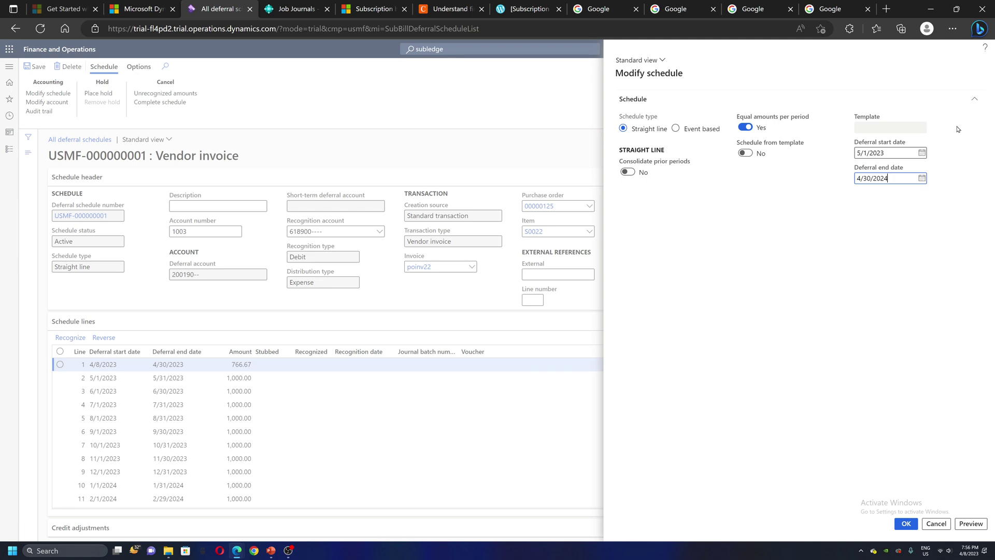
left_click(905, 523)
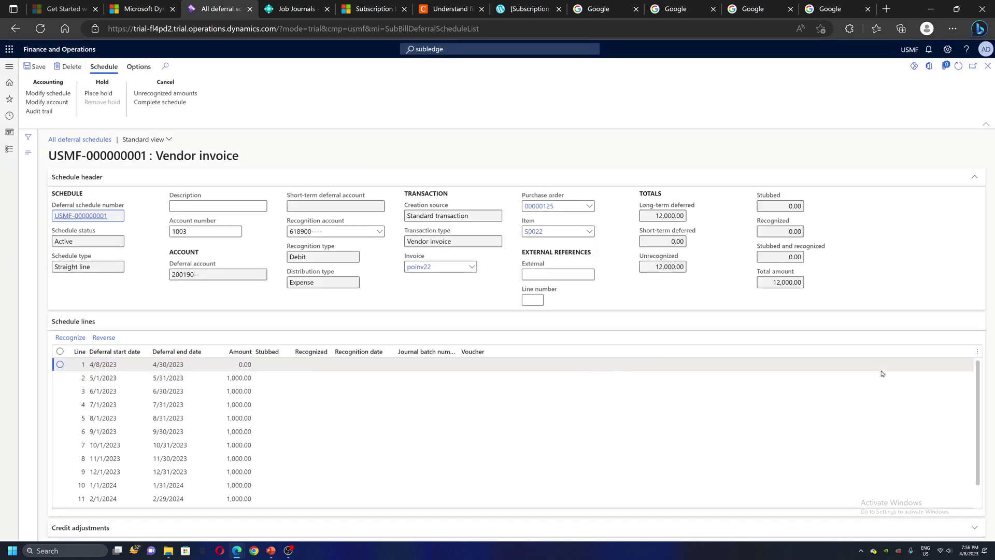
left_click(252, 379)
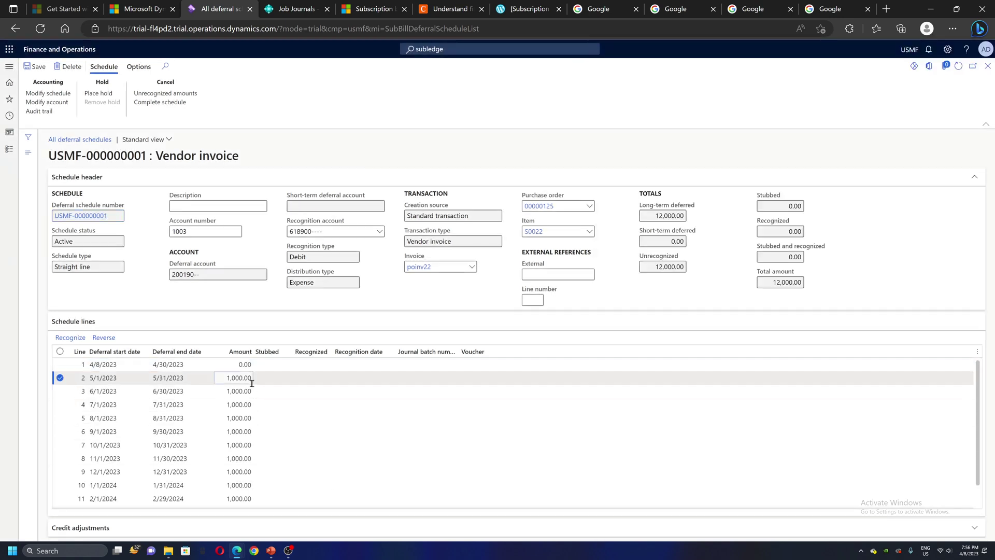
Examine the monthly amounts of the vendor invoice's deferral schedule lines from June 2023 through December 2023 and beyond
left_click(251, 392)
left_click(250, 406)
left_click(250, 433)
left_click(248, 445)
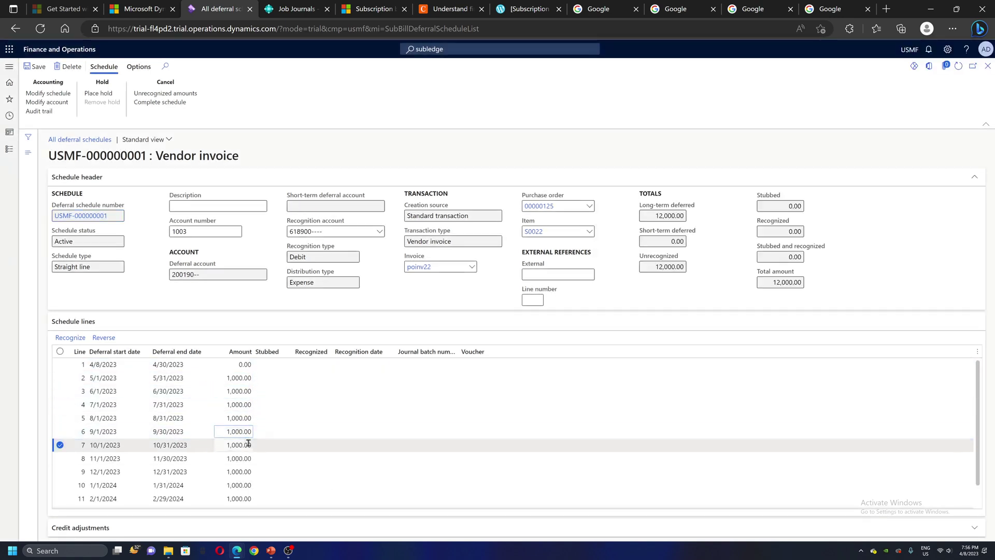
left_click(248, 458)
left_click(247, 471)
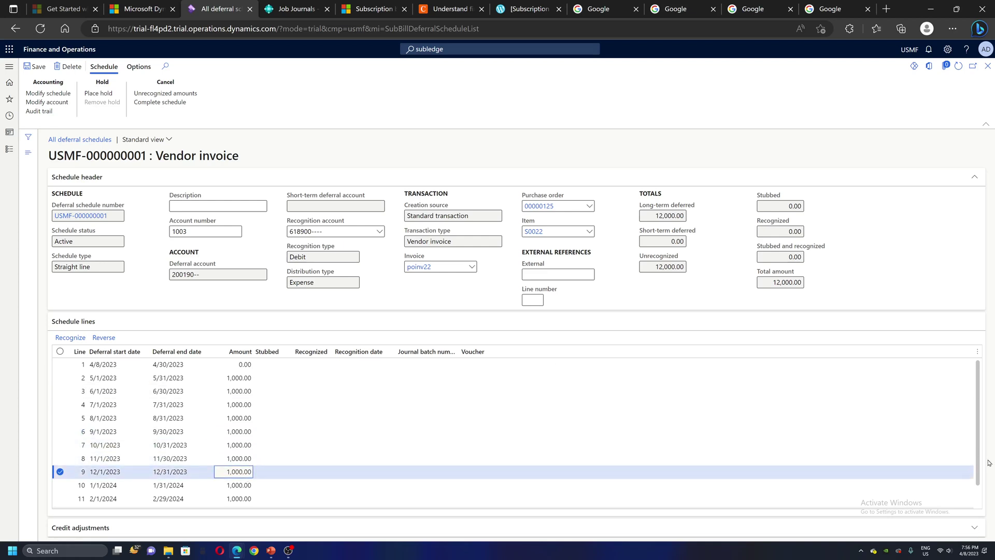
scroll(226, 371, "down", 1)
scroll(226, 372, "up", 1)
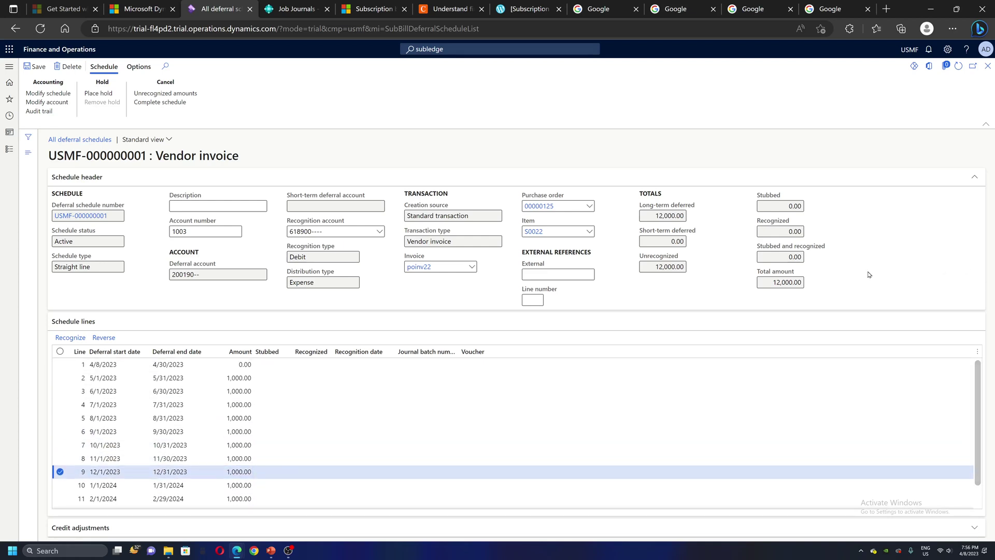
Recognize all schedule lines with the Create recognition journal action and journal GenJrn, previewing the lines before processing them
left_click(60, 352)
left_click(70, 337)
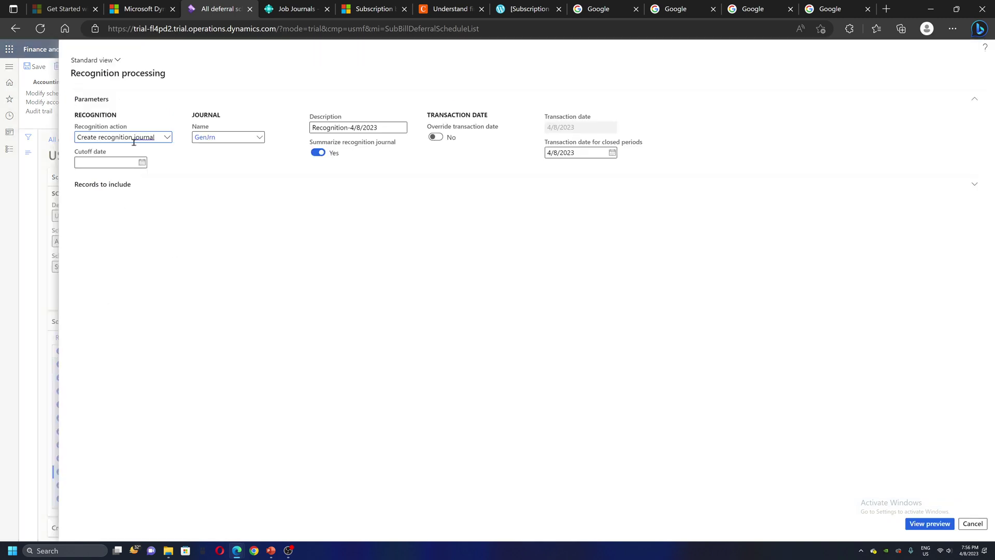
left_click(929, 523)
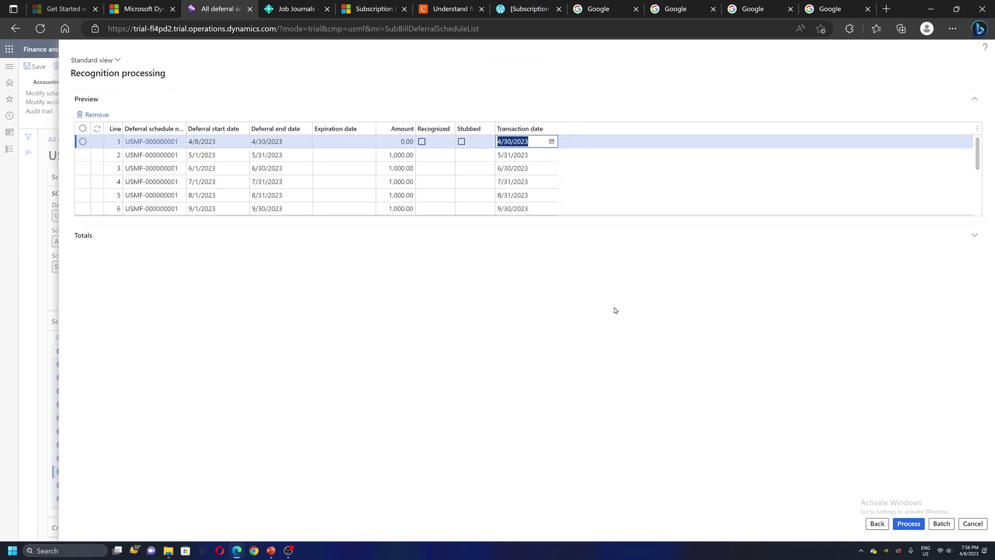
left_click(908, 524)
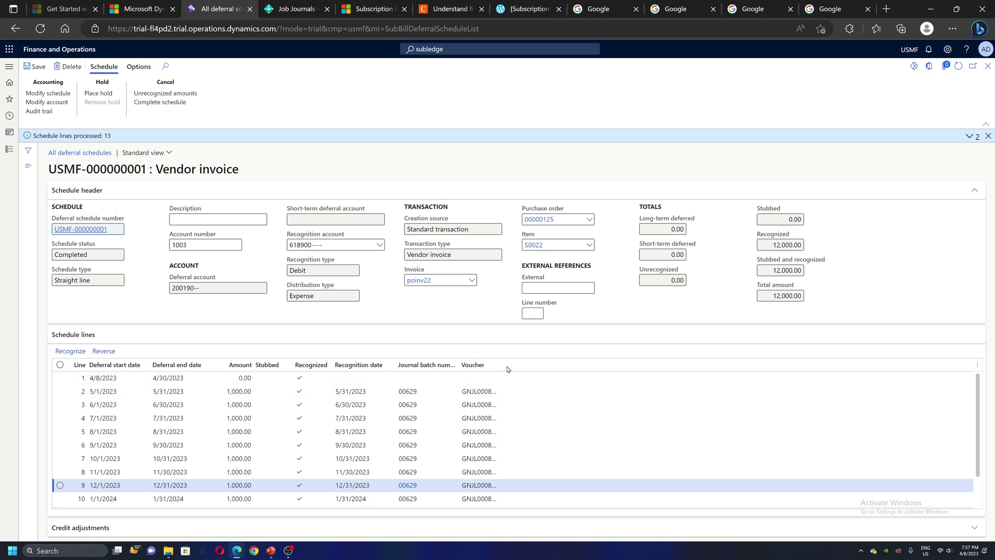
Widen the schedule lines' Voucher column and copy the voucher number of the May 2023 line
left_click_drag(515, 365, 584, 365)
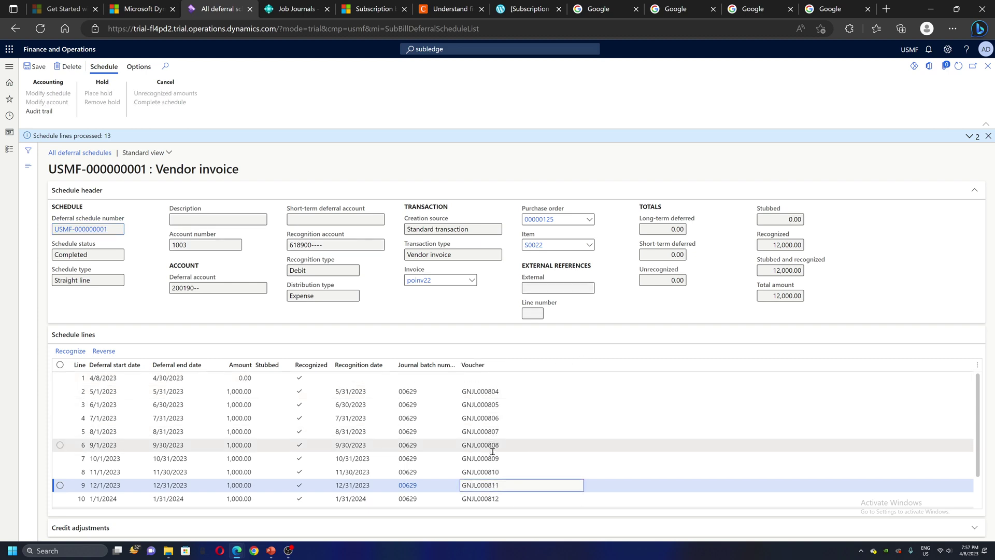
left_click(512, 394)
double_click(513, 394)
key("ctrl+c")
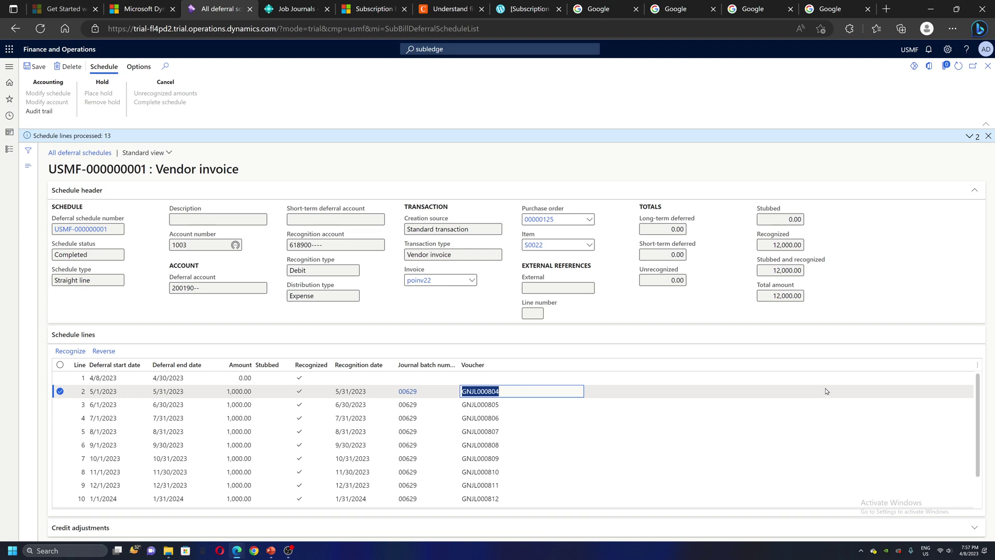
Find the General ledger Voucher transactions inquiry and run it with GNJL000804 as the Voucher criterion
left_click(463, 44)
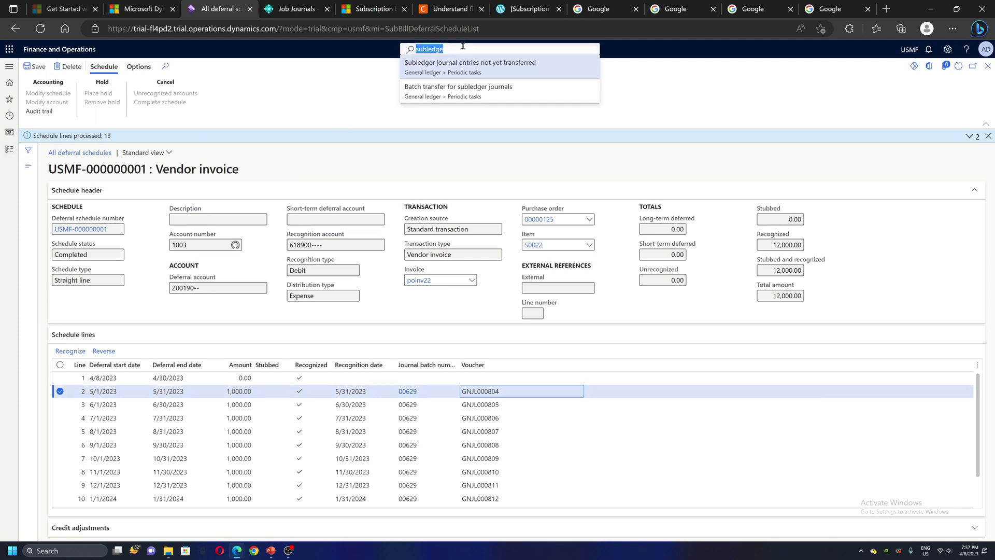
type("vou")
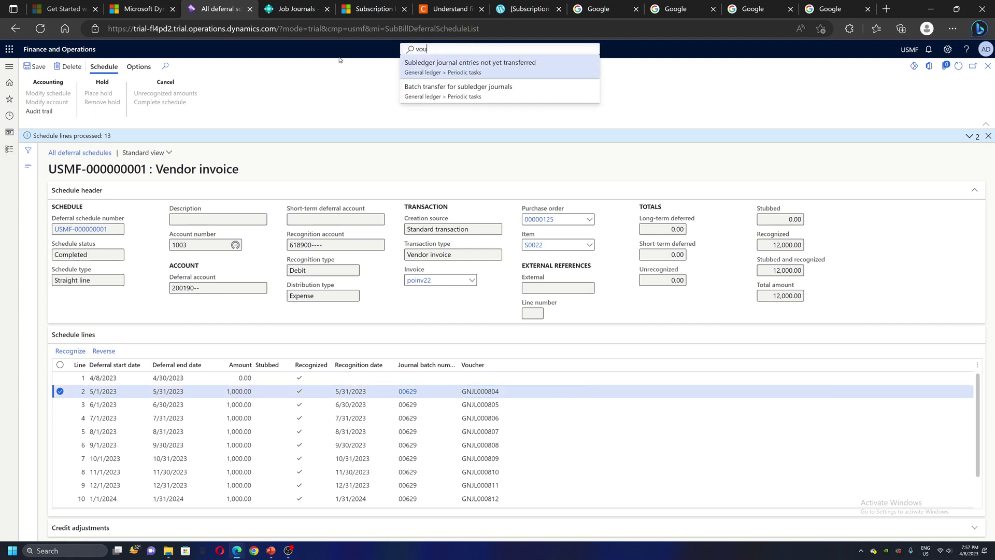
type("cher")
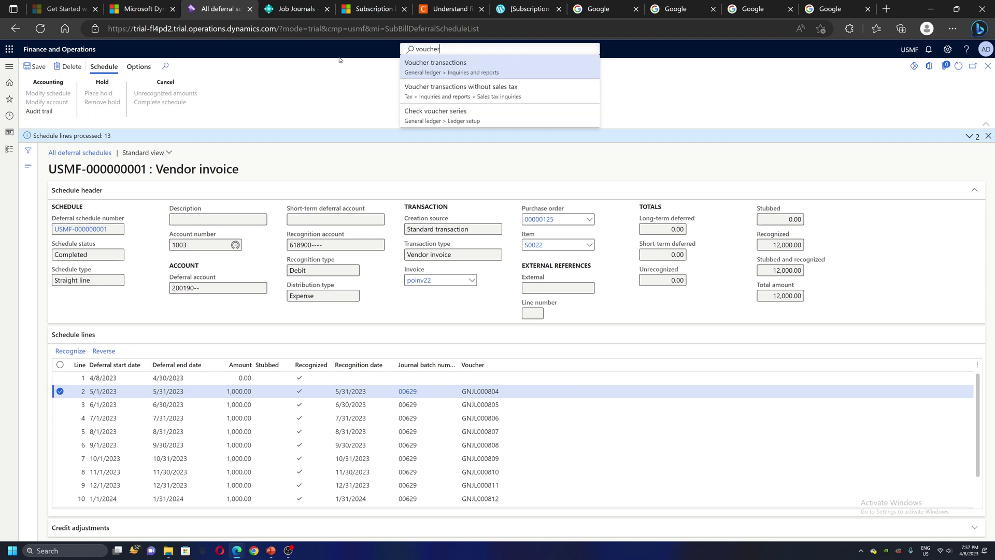
left_click(440, 64)
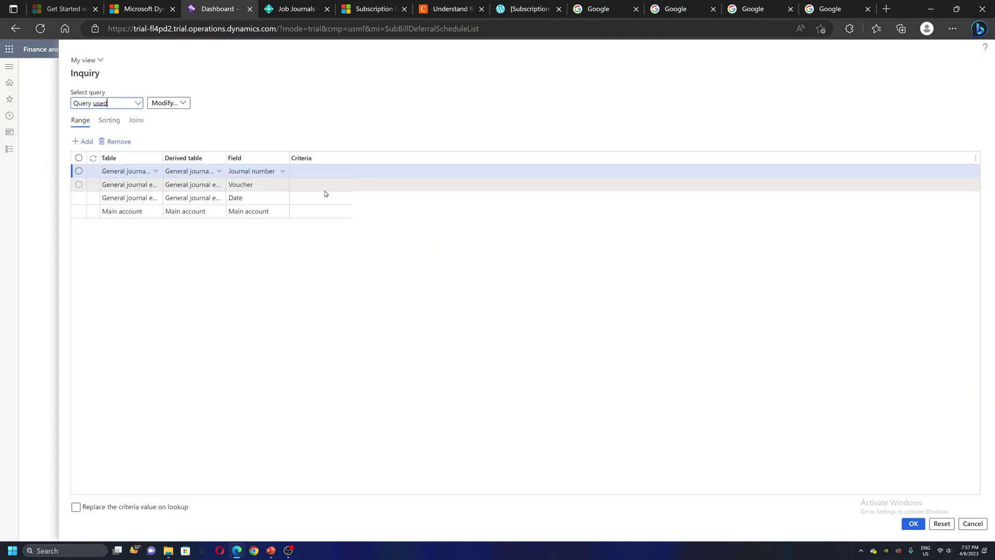
left_click(321, 185)
key("ctrl+v")
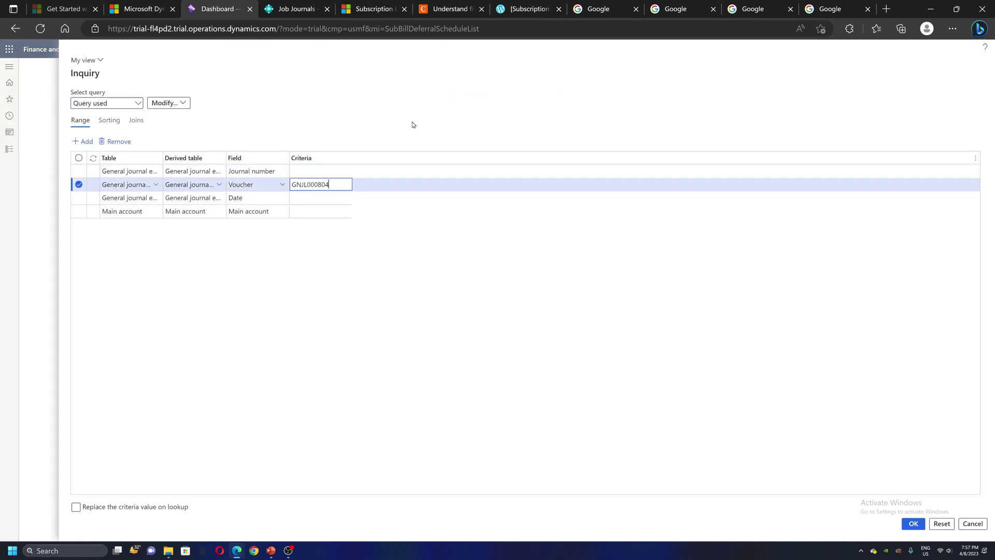
left_click(913, 524)
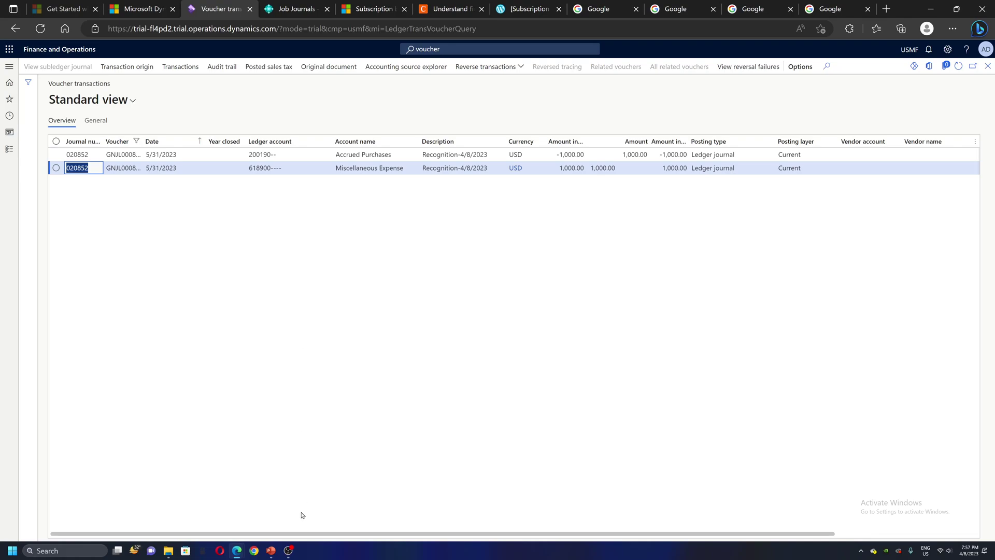
Switch to PowerPoint and present the closing slides, from "Please like and subscribe" through "Happy learning"
left_click(271, 551)
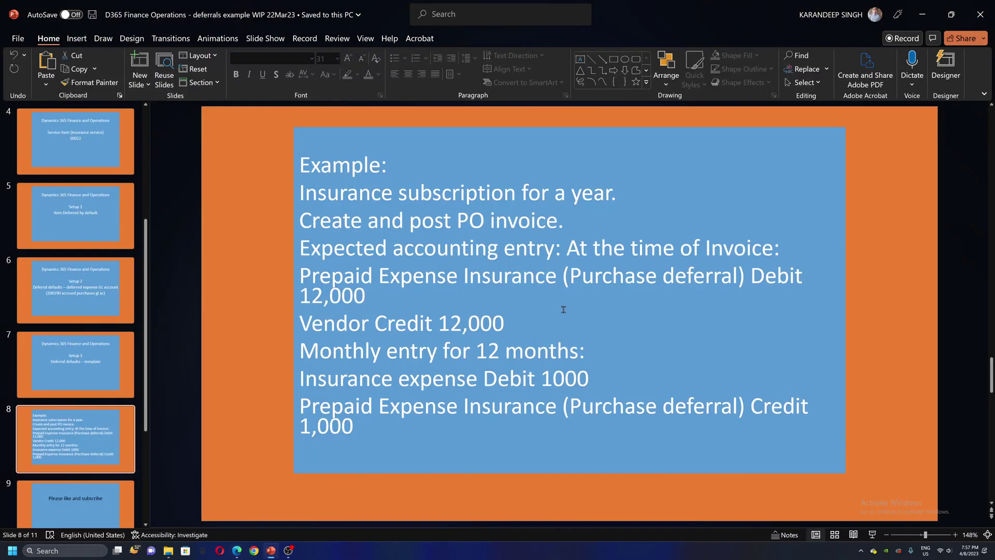
scroll(563, 310, "down", 1)
key("shift+F5")
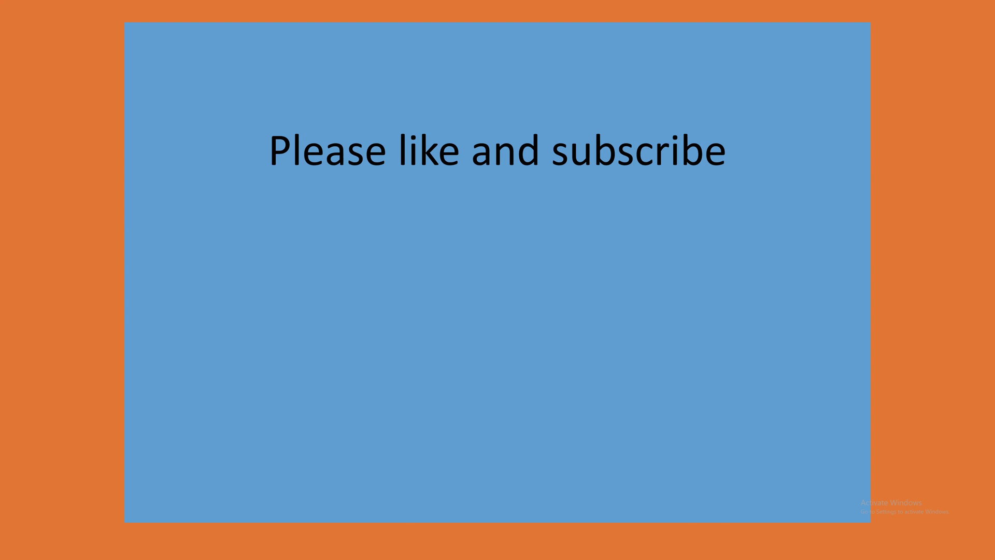
key("Right")
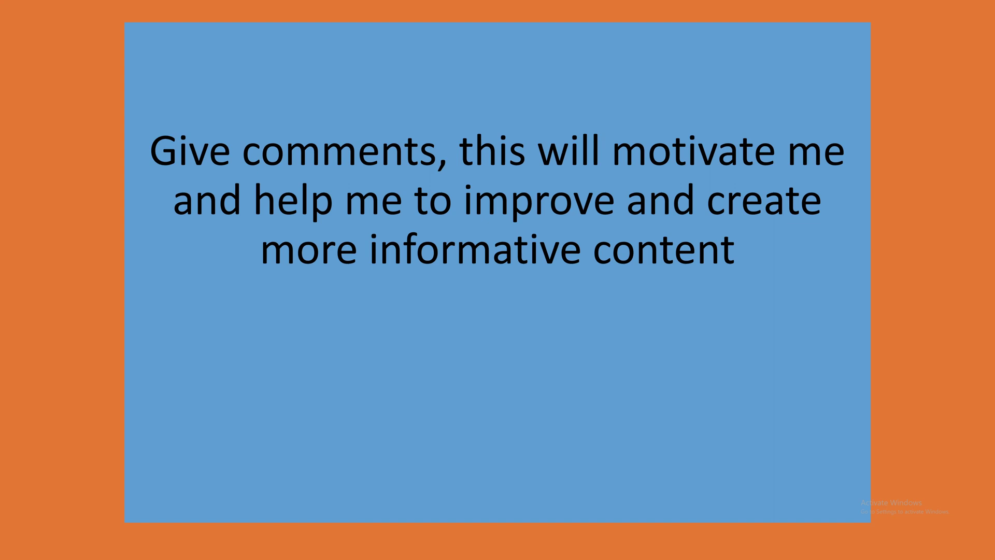
key("Right")
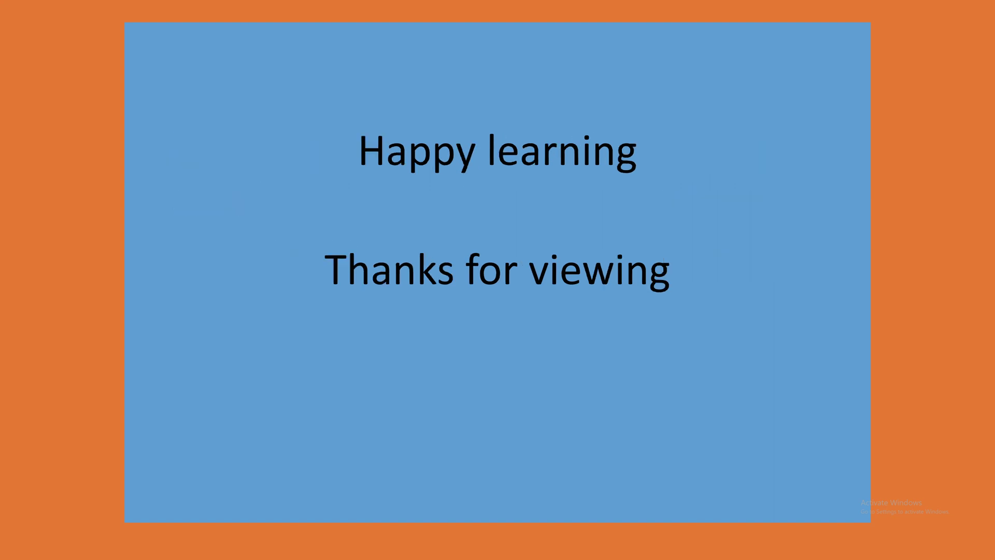